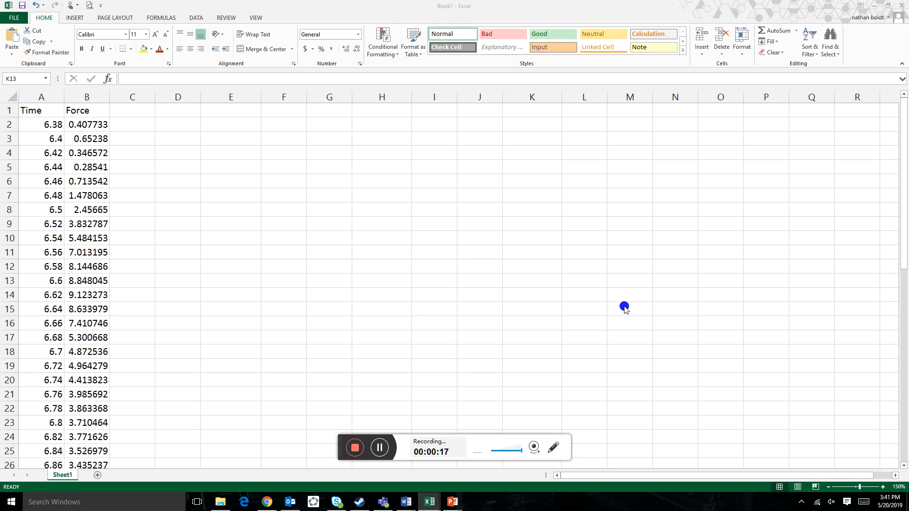
- Add a Mass label in cell M1 with the value .065 below it in M2
{"action": "left_click", "coordinate": [625, 111]}
{"action": "type", "text": "Mass"}
{"action": "key", "text": "Return"}
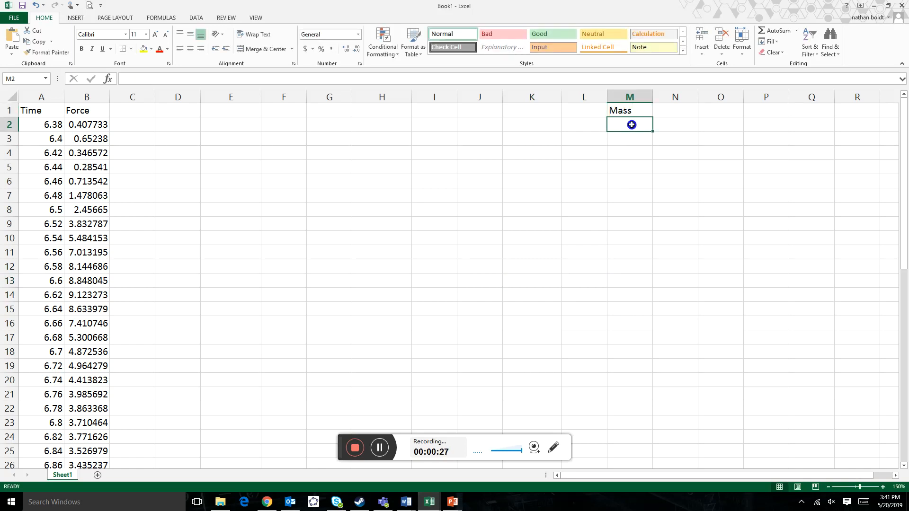
{"action": "type", "text": ".065"}
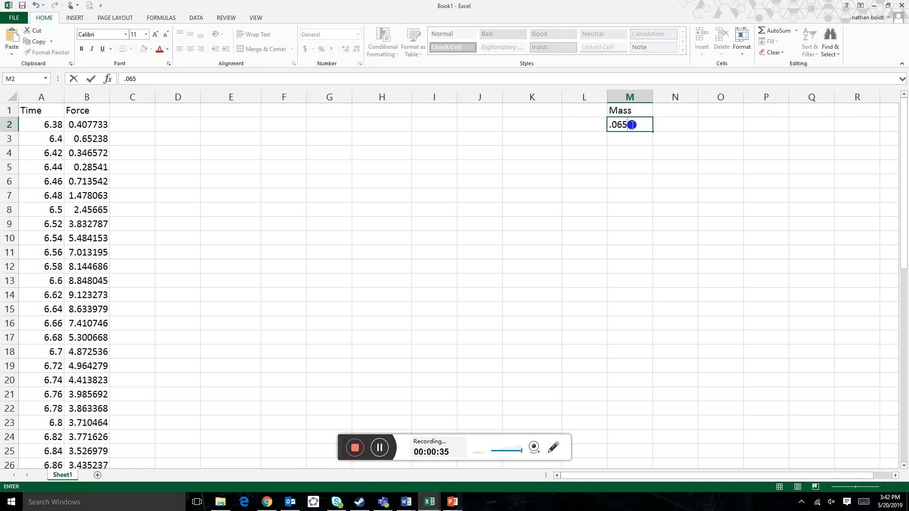
{"action": "key", "text": "Return"}
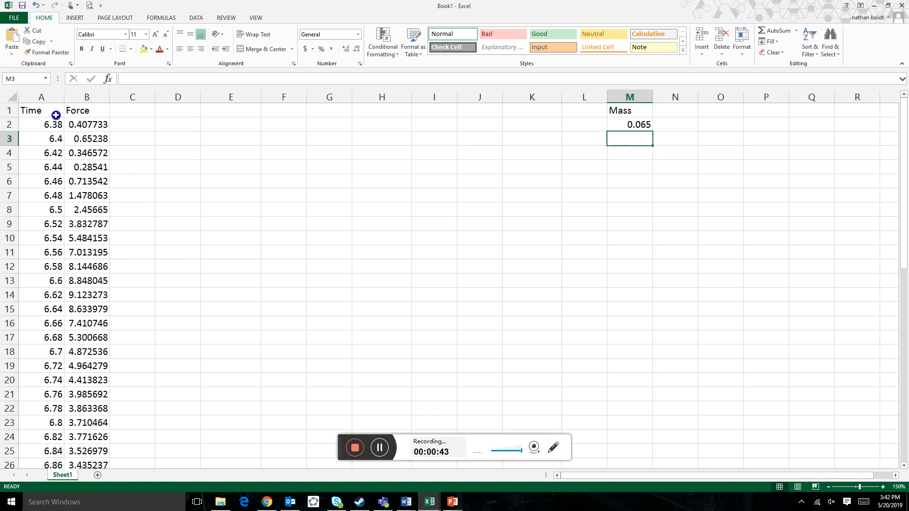
- Enter the headers Time in cell D1 and Force in cell E1
{"action": "left_click", "coordinate": [173, 113]}
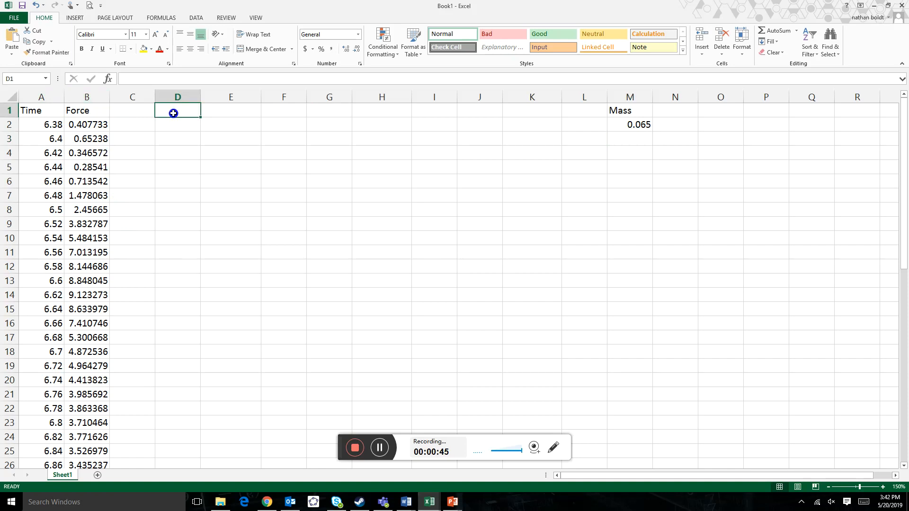
{"action": "type", "text": "Time"}
{"action": "key", "text": "Tab"}
{"action": "type", "text": "Force"}
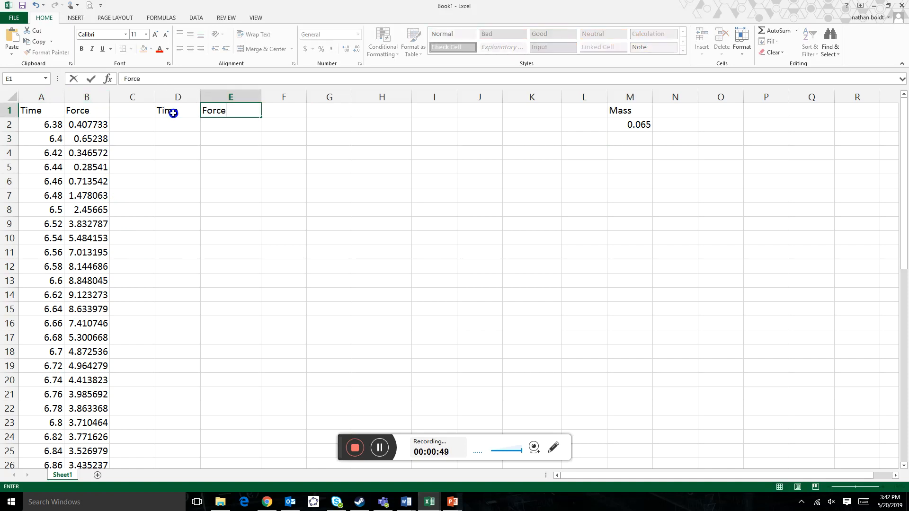
- Copy the whole Time column A into column D
{"action": "left_click", "coordinate": [38, 97]}
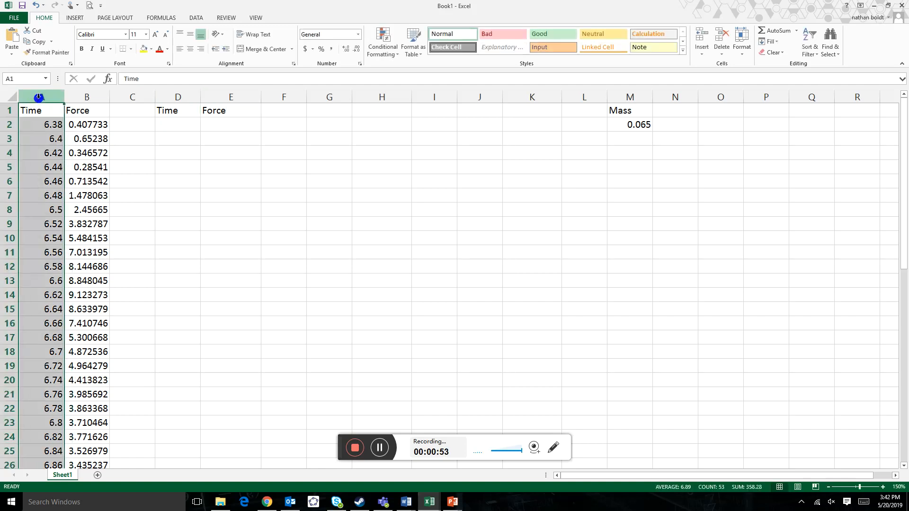
{"action": "key", "text": "ctrl+c"}
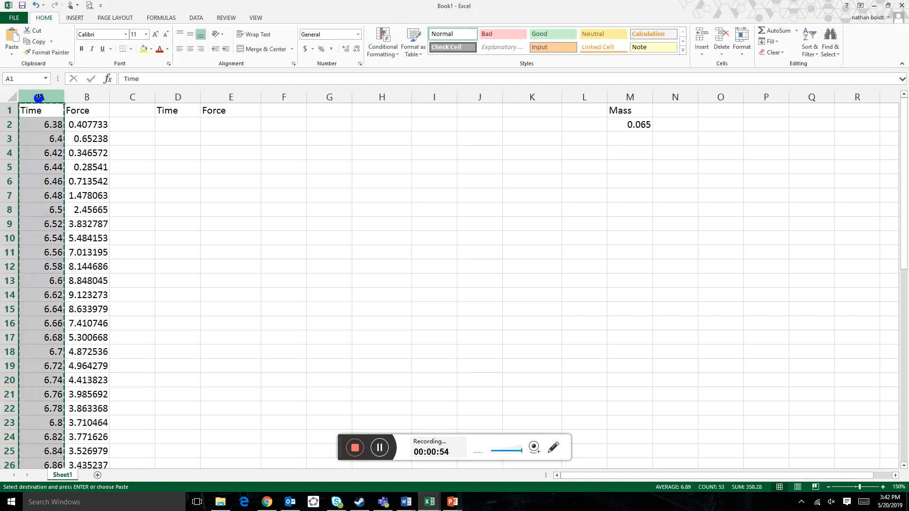
{"action": "left_click", "coordinate": [165, 96]}
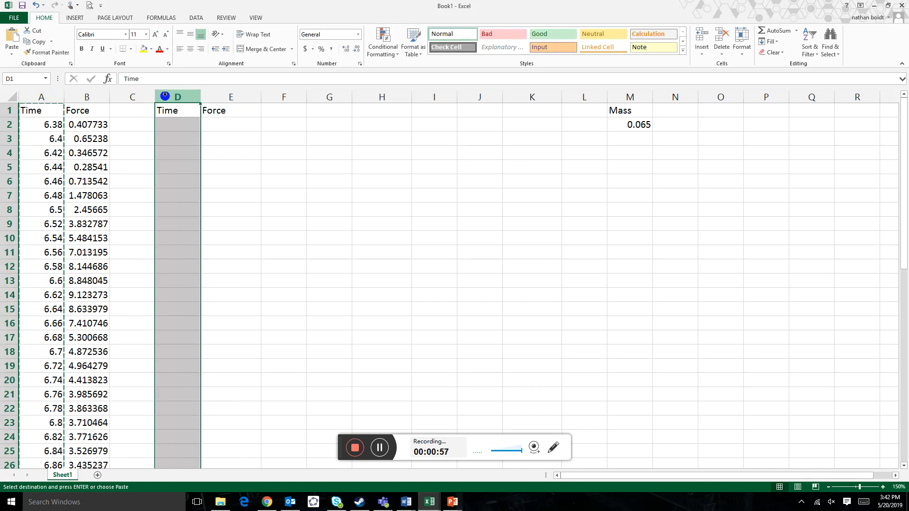
{"action": "key", "text": "ctrl+v"}
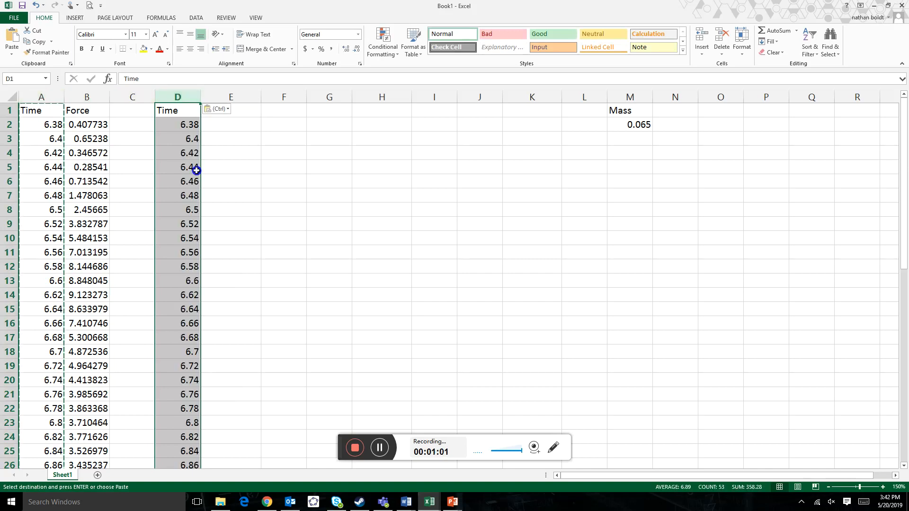
- Replace the header in cell E1 with Acceleration
{"action": "left_click", "coordinate": [255, 147]}
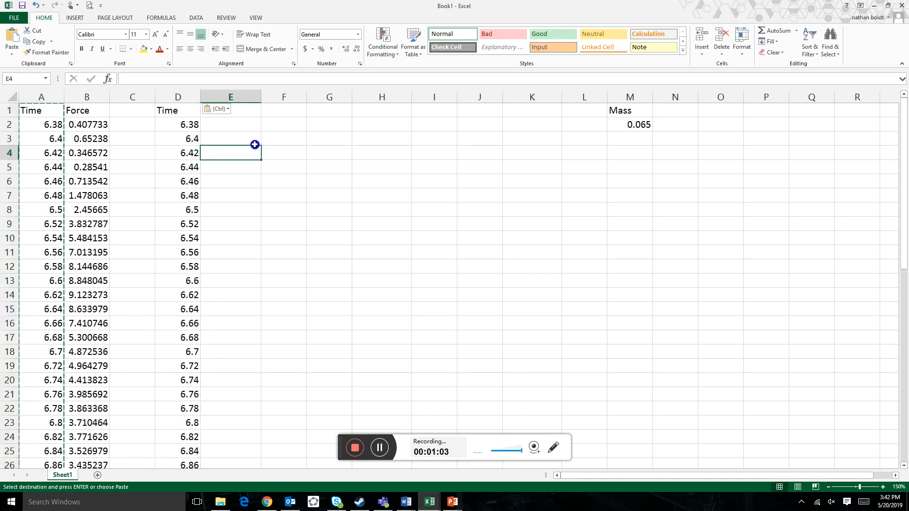
{"action": "left_click", "coordinate": [249, 127]}
{"action": "left_click", "coordinate": [248, 115]}
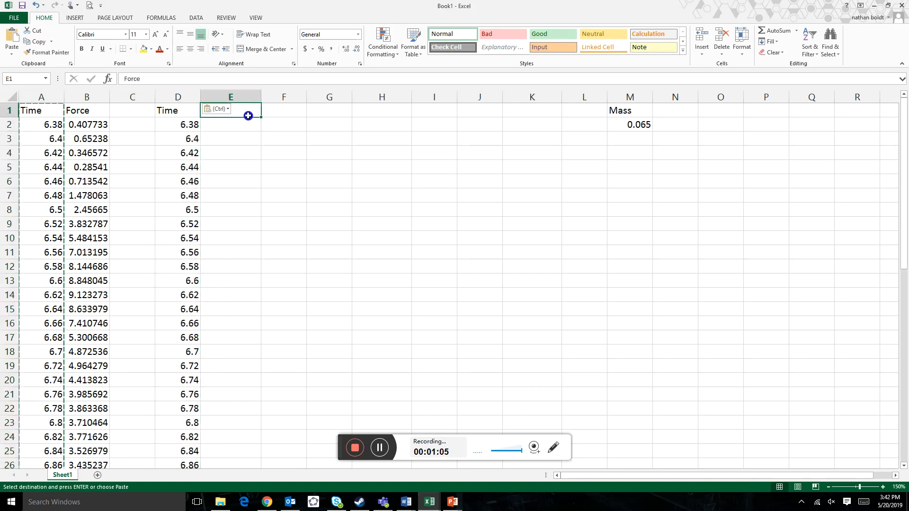
{"action": "left_click", "coordinate": [223, 128]}
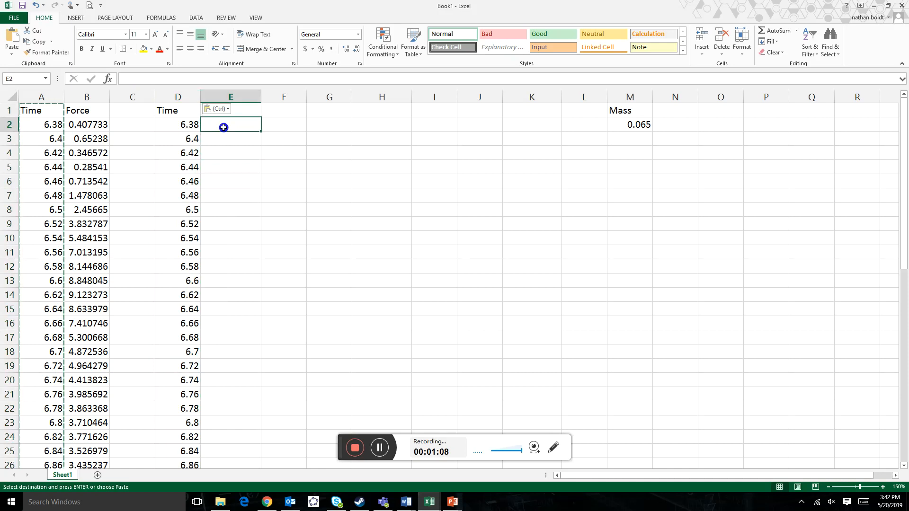
{"action": "left_click", "coordinate": [242, 108]}
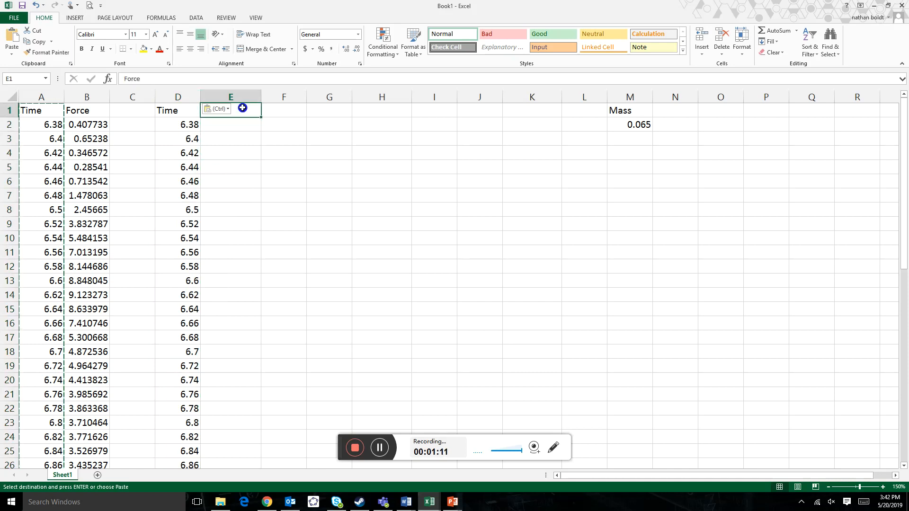
{"action": "type", "text": "Acc"}
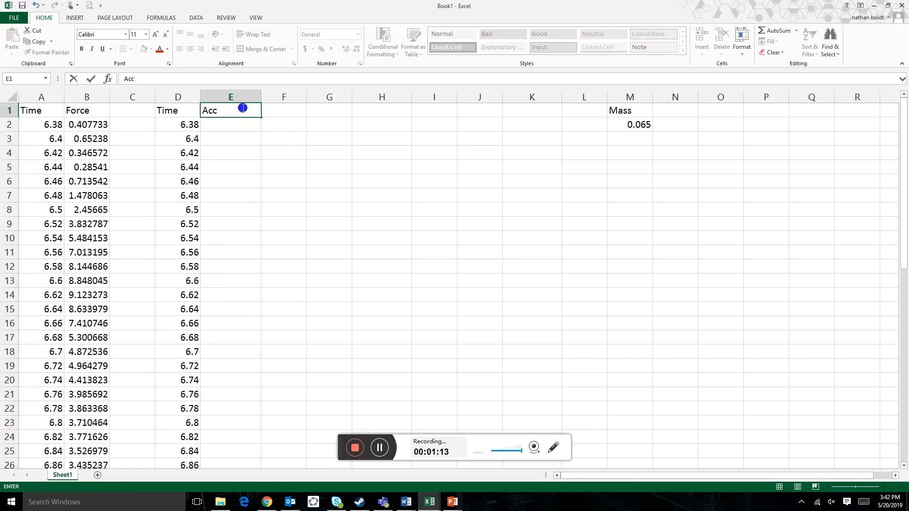
{"action": "type", "text": "eleration"}
{"action": "key", "text": "Return"}
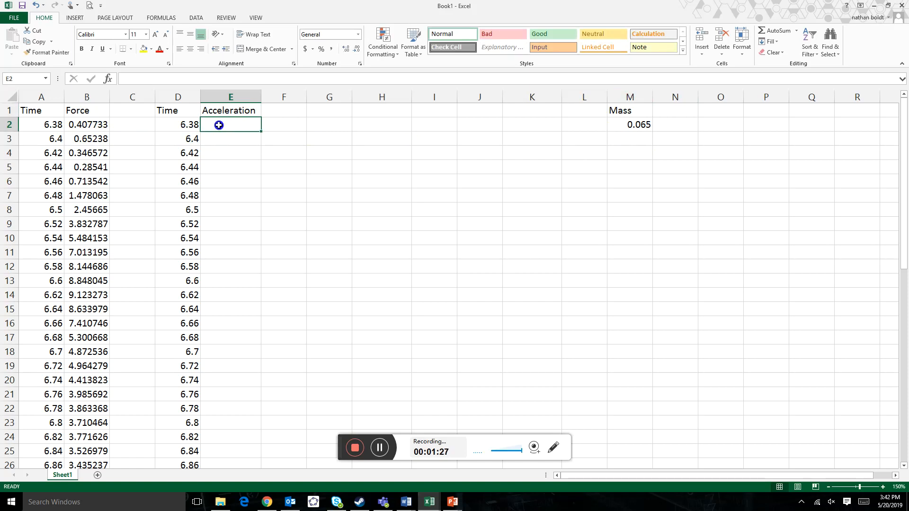
- Calculate acceleration in cell E2 with the formula =B2/$M$2, keeping the mass reference absolute
{"action": "type", "text": "="}
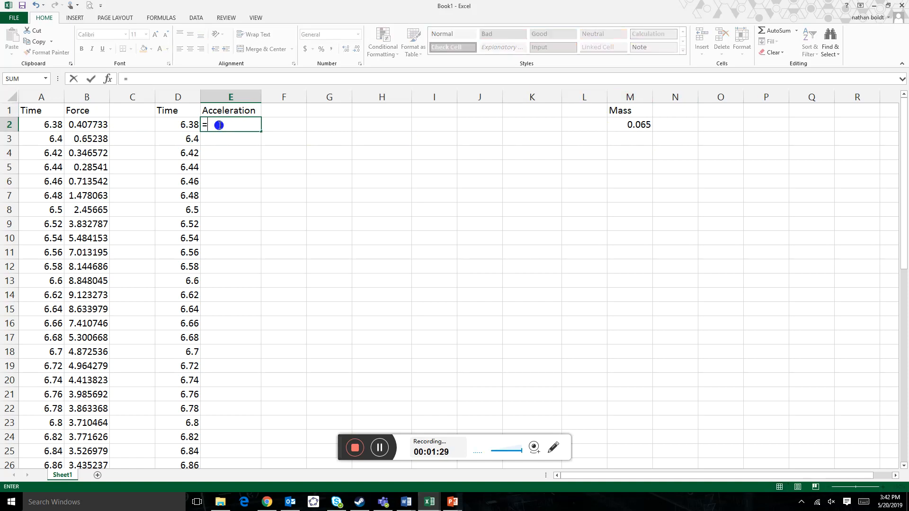
{"action": "left_click", "coordinate": [82, 126]}
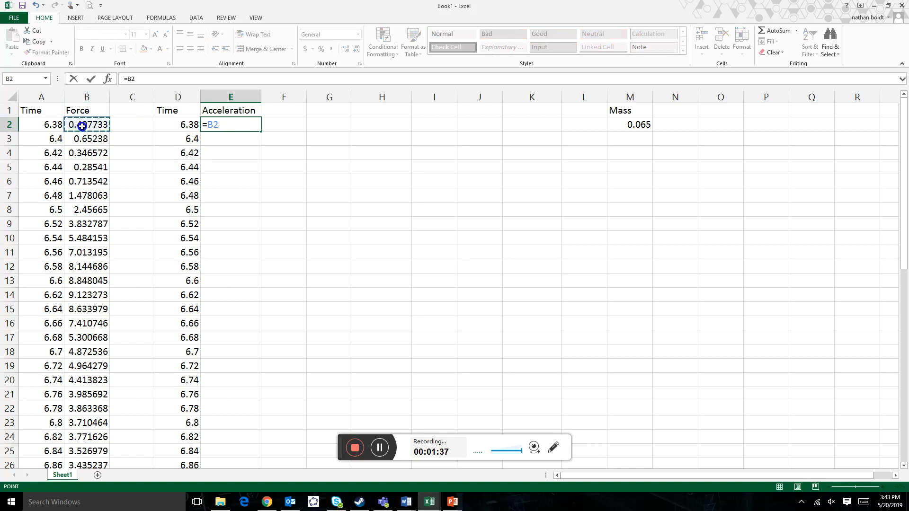
{"action": "type", "text": "/"}
{"action": "type", "text": "$M$"}
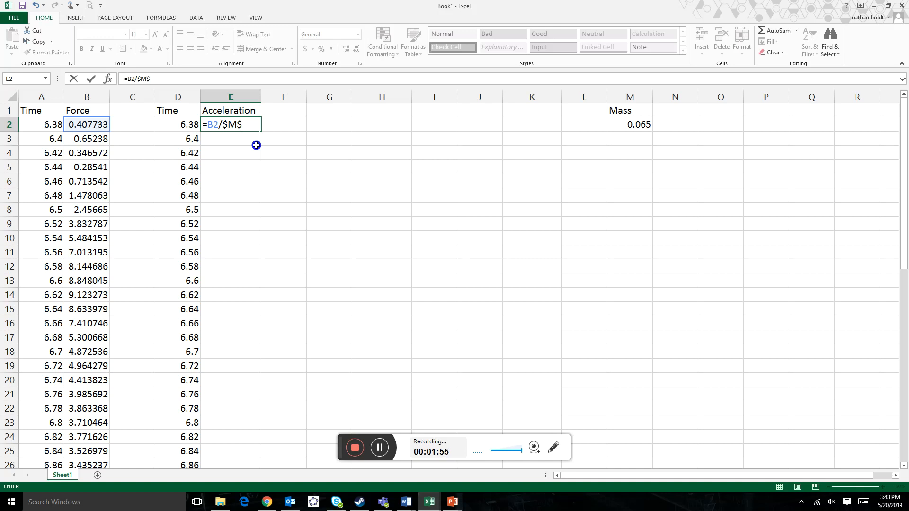
{"action": "type", "text": "2"}
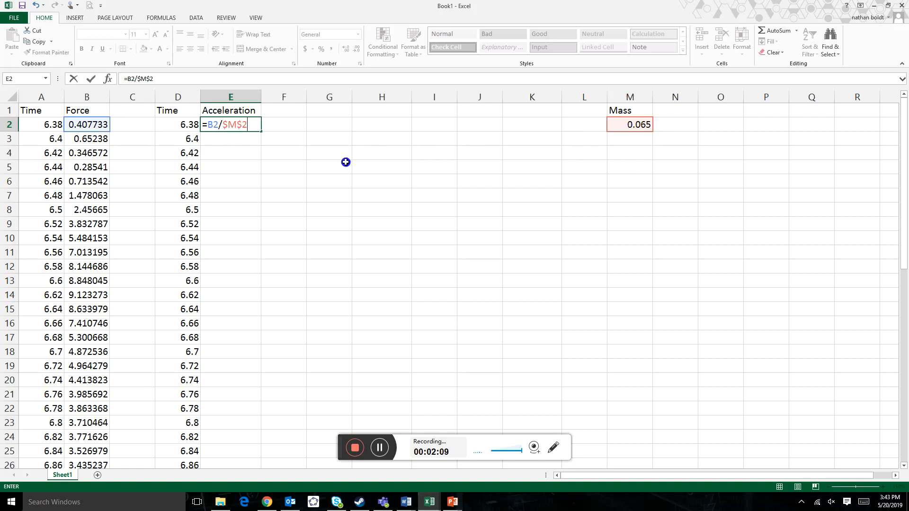
{"action": "key", "text": "Return"}
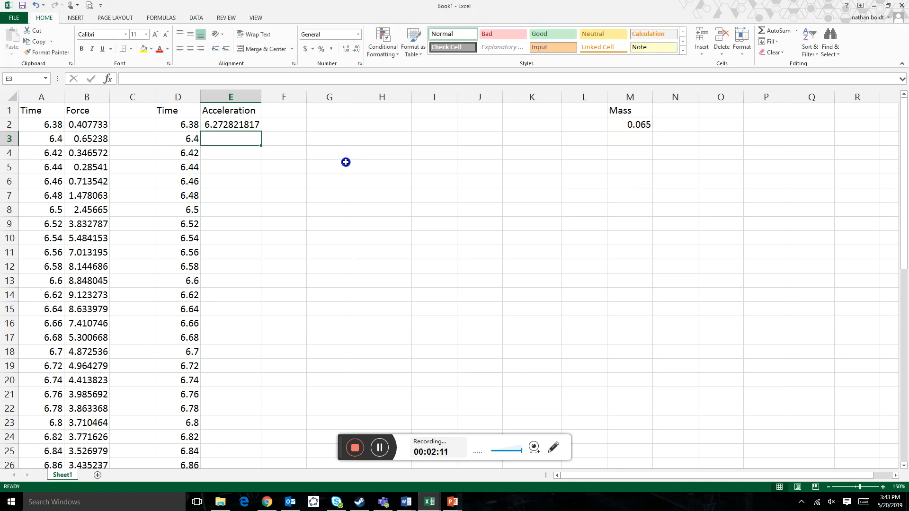
- Copy the acceleration formula in cell E2
{"action": "left_click", "coordinate": [232, 127]}
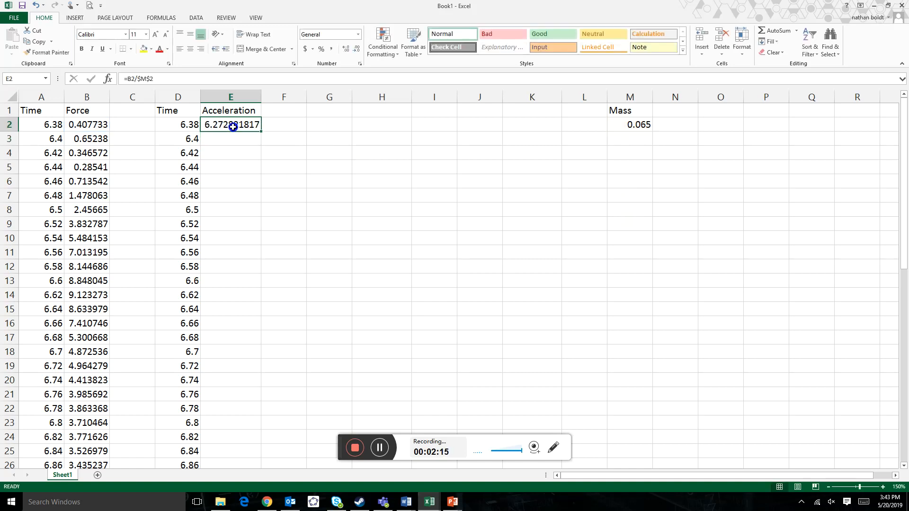
{"action": "mouse_move", "coordinate": [233, 127]}
{"action": "left_mouse_down"}
{"action": "mouse_move", "coordinate": [231, 142]}
{"action": "mouse_move", "coordinate": [229, 124]}
{"action": "left_mouse_up"}
{"action": "key", "text": "ctrl+c"}
- Try pasting the copied formula down column E through row 53 and undo the paste
{"action": "left_click_drag", "start_coordinate": [230, 133], "coordinate": [224, 432]}
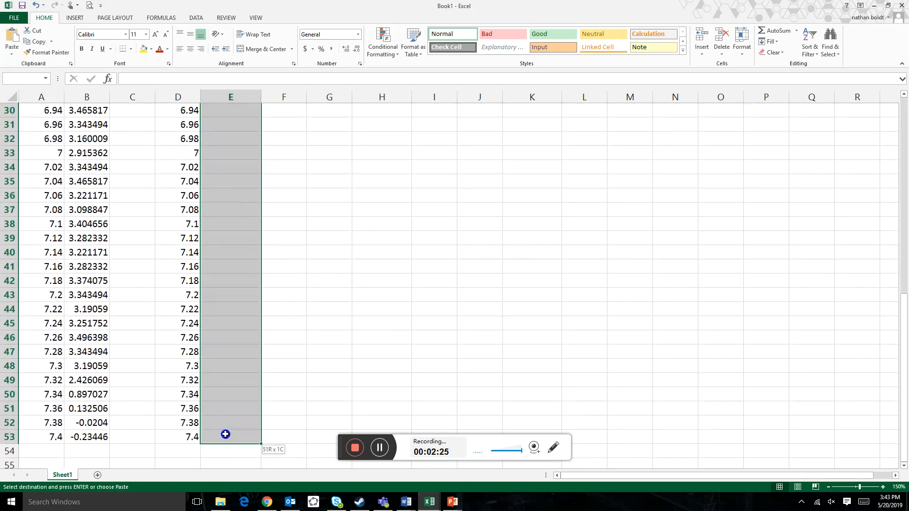
{"action": "key", "text": "ctrl+v"}
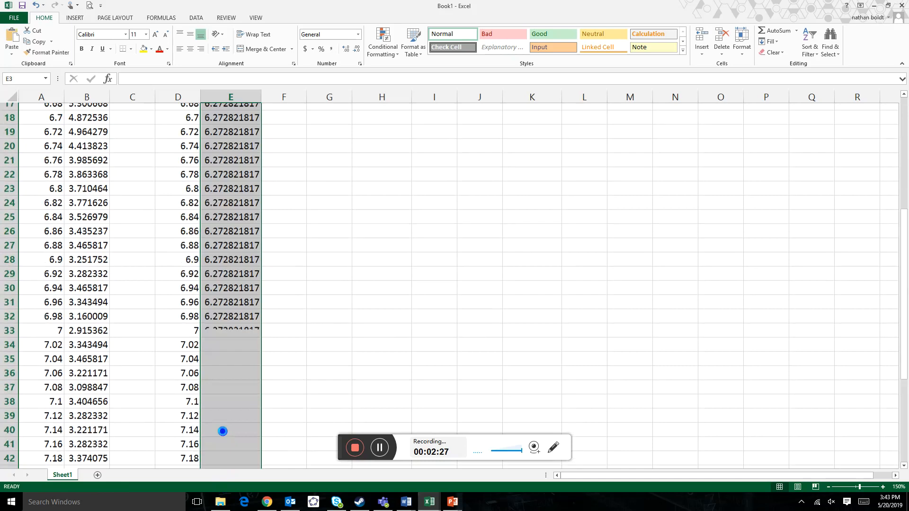
{"action": "left_click", "coordinate": [330, 278]}
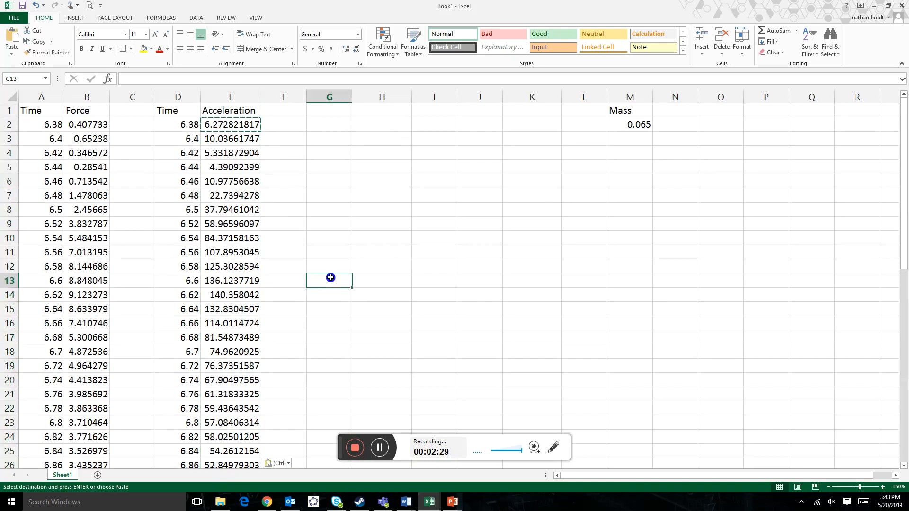
{"action": "left_click", "coordinate": [36, 5]}
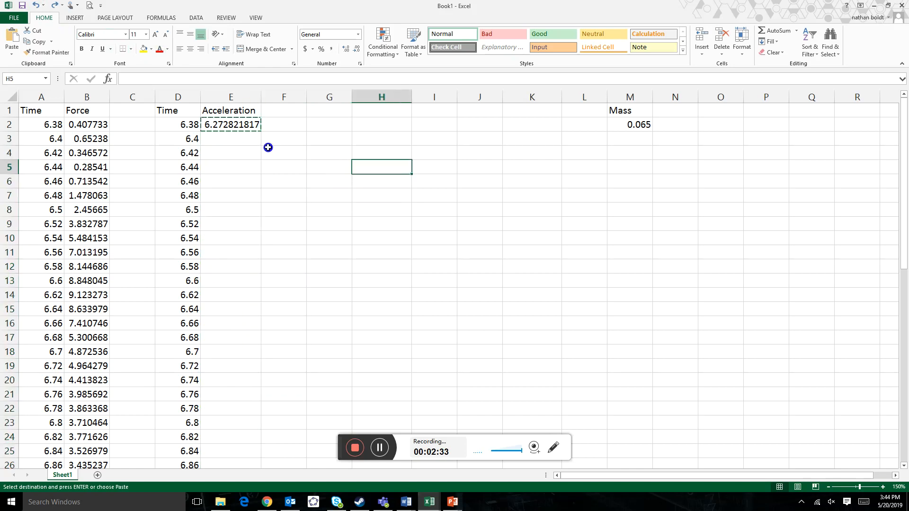
- Paste the copied acceleration formula into cells E3 through E53, down to the last row of time data
{"action": "left_click", "coordinate": [232, 141]}
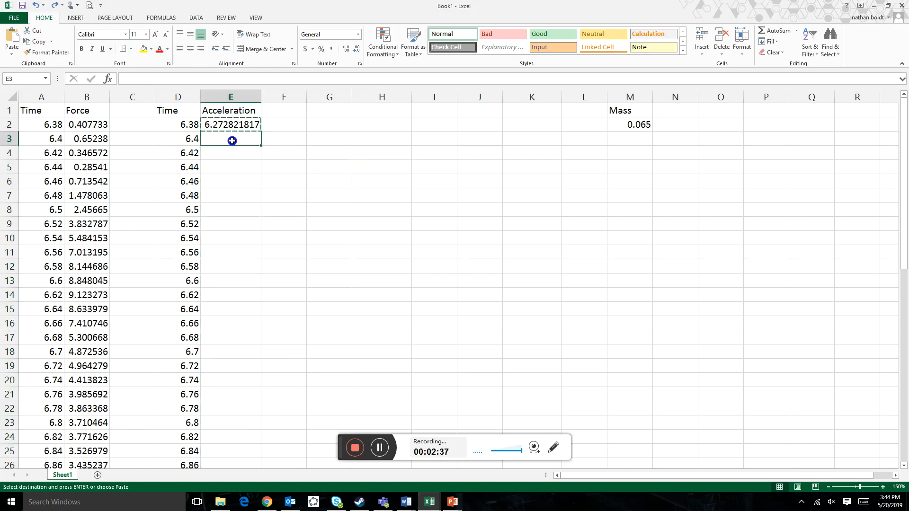
{"action": "key", "text": "shift+Down"}
{"action": "key", "text": "shift+Down"}
{"action": "key", "text": "shift+Down"}
{"action": "key", "text": "shift+Down"}
{"action": "key", "text": "shift+Down"}
{"action": "key", "text": "shift+Down"}
{"action": "key", "text": "shift+Down"}
{"action": "key", "text": "shift+Down"}
{"action": "key", "text": "shift+Down"}
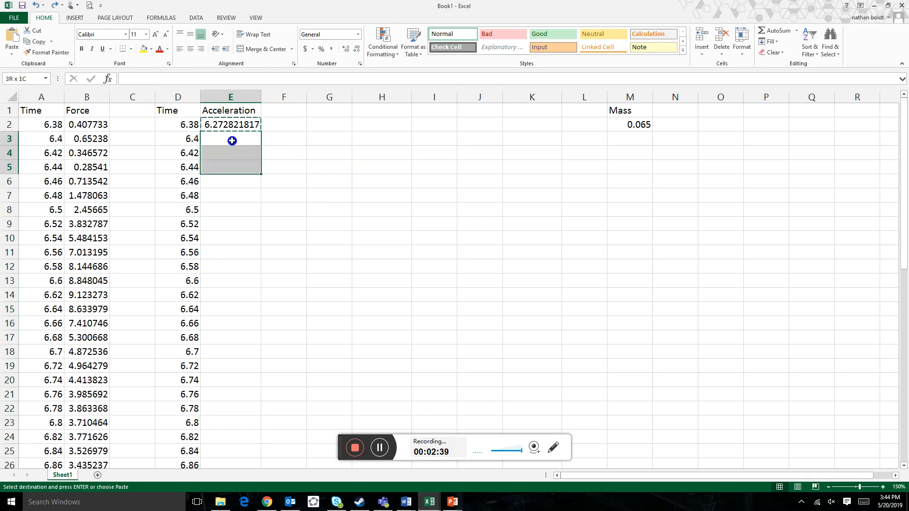
{"action": "key", "text": "shift+Down"}
{"action": "key", "text": "shift+Down"}
{"action": "key", "text": "shift+Down"}
{"action": "key", "text": "shift+Down"}
{"action": "key", "text": "shift+Down"}
{"action": "key", "text": "shift+Down"}
{"action": "key", "text": "shift+Down"}
{"action": "key", "text": "shift+Down"}
{"action": "key", "text": "shift+Down"}
{"action": "key", "text": "shift+Down"}
{"action": "key", "text": "shift+Down"}
{"action": "key", "text": "shift+Down"}
{"action": "key", "text": "shift+Down"}
{"action": "key", "text": "shift+Down"}
{"action": "key", "text": "shift+Down"}
{"action": "key", "text": "shift+Down"}
{"action": "key", "text": "shift+Down"}
{"action": "key", "text": "shift+Down"}
{"action": "key", "text": "shift+Down"}
{"action": "key", "text": "shift+Down"}
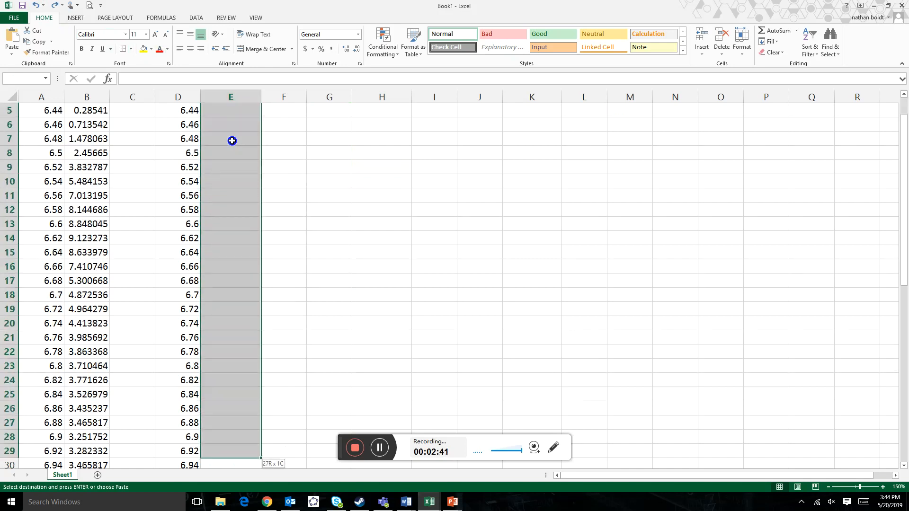
{"action": "key", "text": "shift+Down"}
{"action": "key", "text": "shift+Down"}
{"action": "key", "text": "shift+Down"}
{"action": "key", "text": "shift+Down"}
{"action": "key", "text": "shift+Down"}
{"action": "key", "text": "shift+Down"}
{"action": "key", "text": "shift+Down"}
{"action": "key", "text": "shift+Down"}
{"action": "key", "text": "shift+Down"}
{"action": "key", "text": "shift+Down"}
{"action": "key", "text": "shift+Down"}
{"action": "key", "text": "shift+Down"}
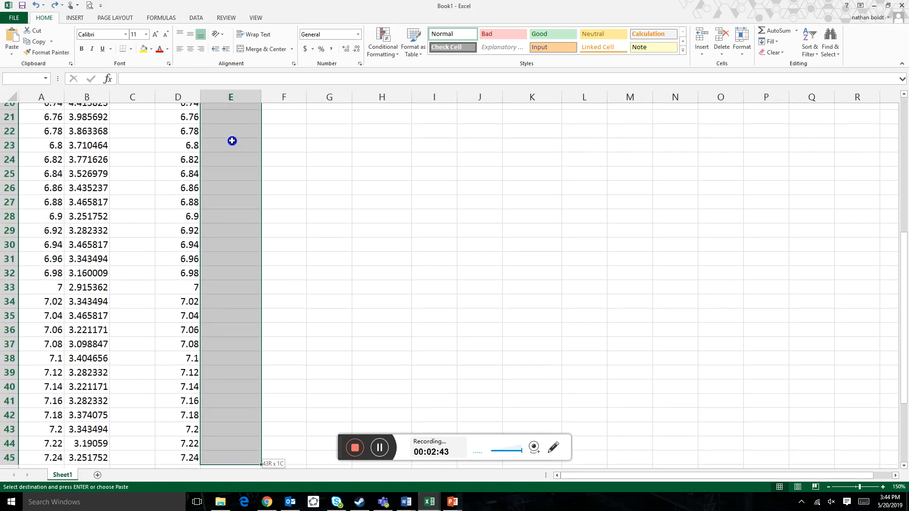
{"action": "key", "text": "shift+Down"}
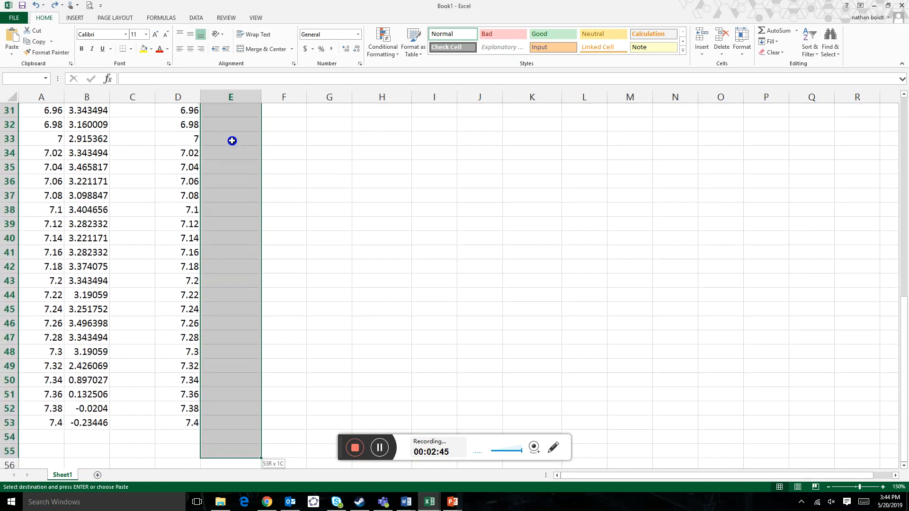
{"action": "key", "text": "shift+Up"}
{"action": "key", "text": "shift+Up"}
{"action": "key", "text": "ctrl+v"}
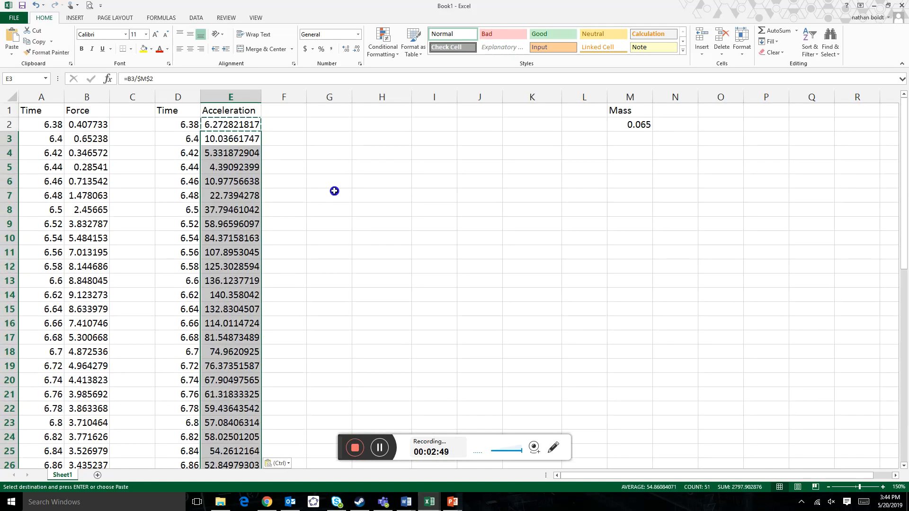
{"action": "left_click", "coordinate": [344, 224]}
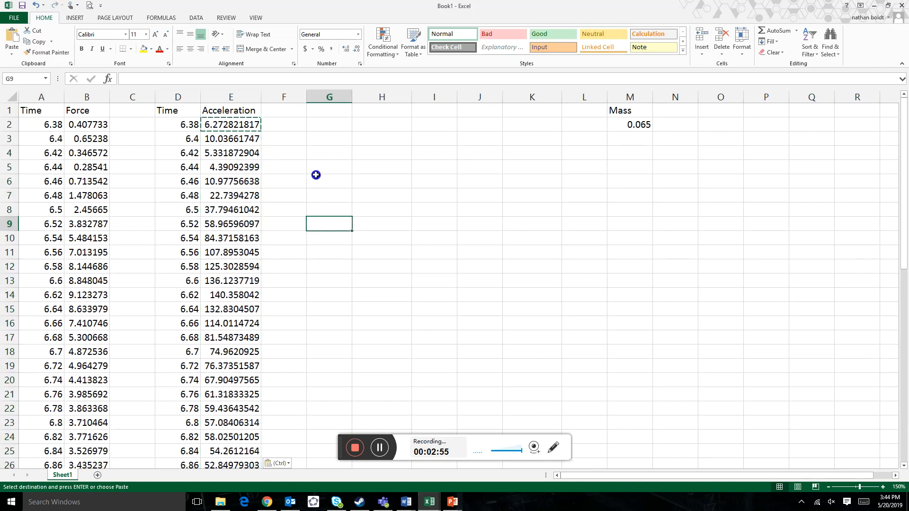
- Copy the whole Time column D, including its heading, into column G
{"action": "left_click", "coordinate": [329, 110]}
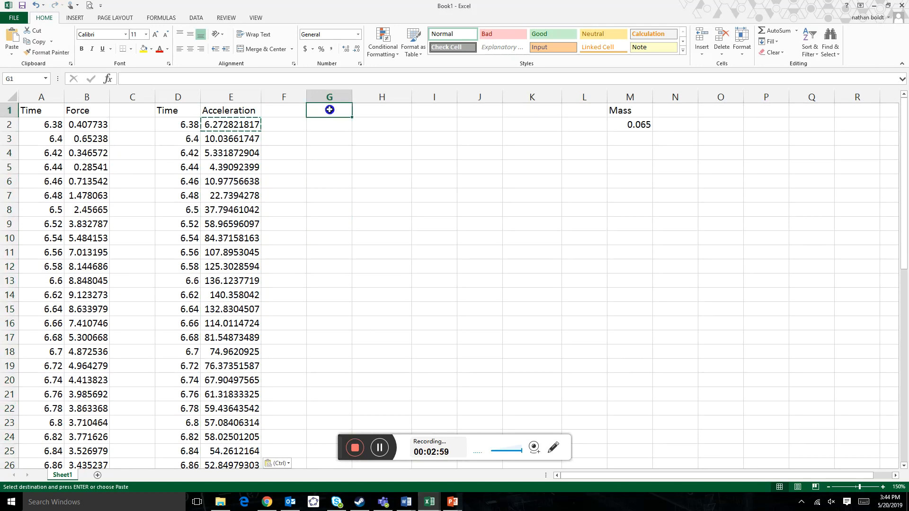
{"action": "left_click", "coordinate": [189, 93]}
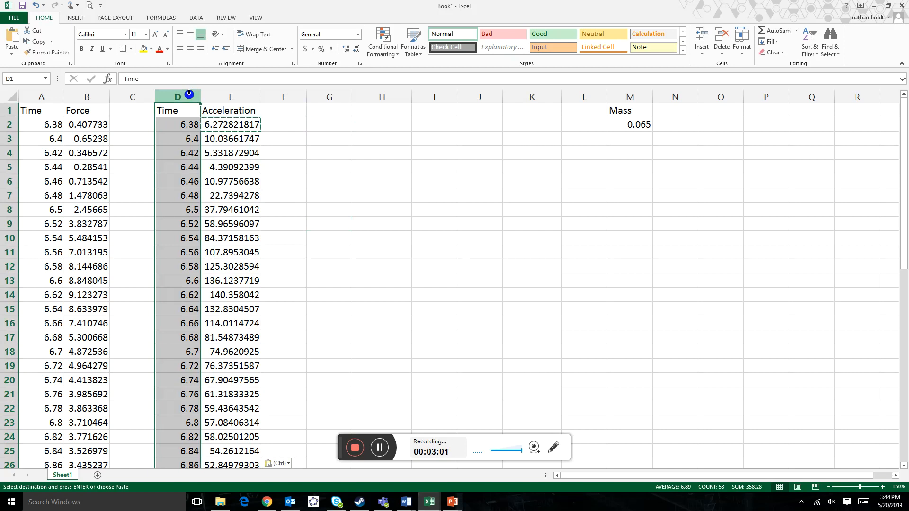
{"action": "key", "text": "ctrl+c"}
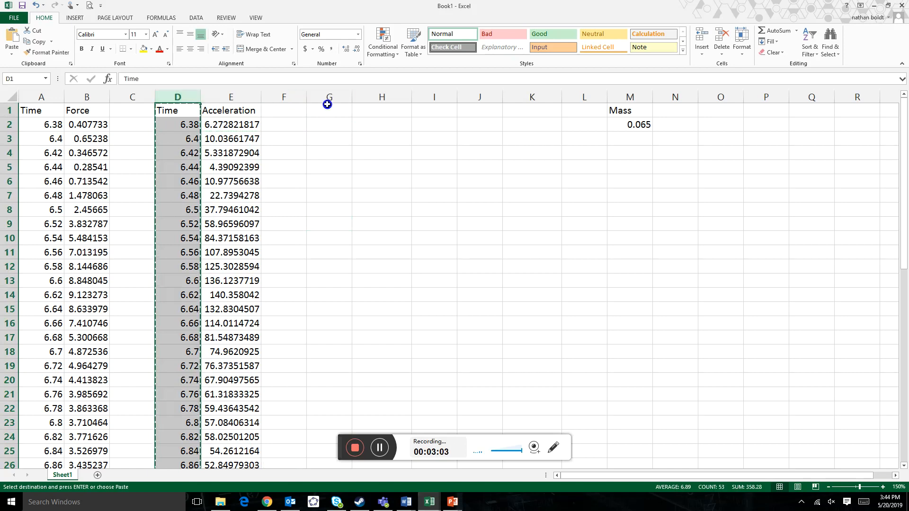
{"action": "left_click", "coordinate": [329, 98]}
{"action": "key", "text": "ctrl+v"}
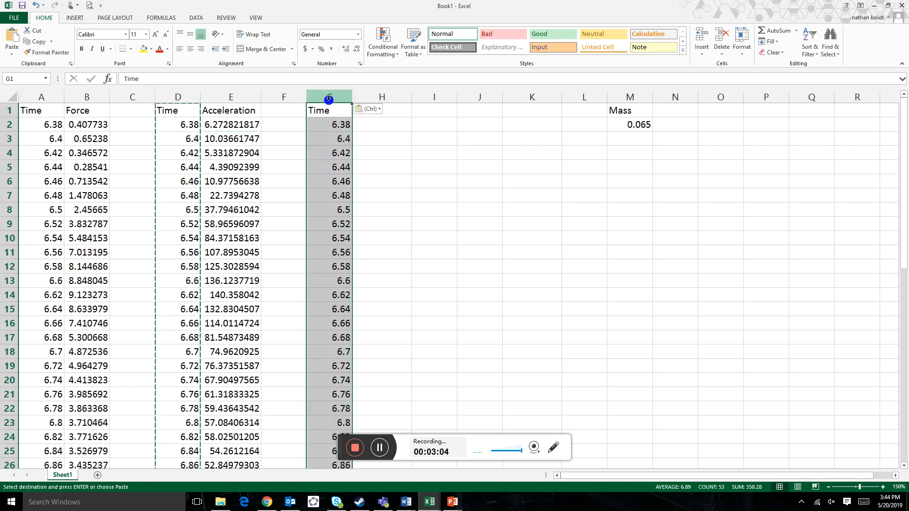
- Enter the heading Acceleration in cell H1, beside the copied Time column
{"action": "left_click", "coordinate": [400, 116]}
{"action": "type", "text": "Acce"}
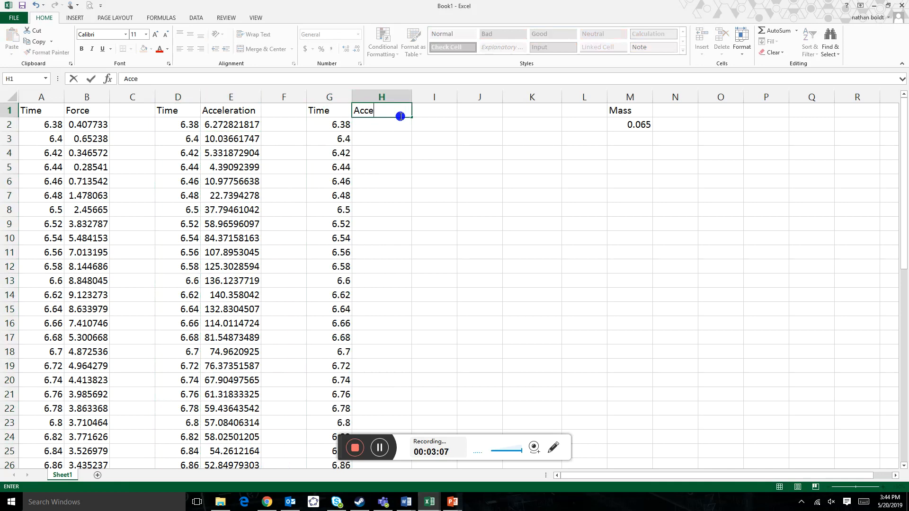
{"action": "type", "text": "leration"}
- Subtract gravity from the first acceleration value by entering the formula =E2-9.8 in cell H2
{"action": "left_click", "coordinate": [379, 128]}
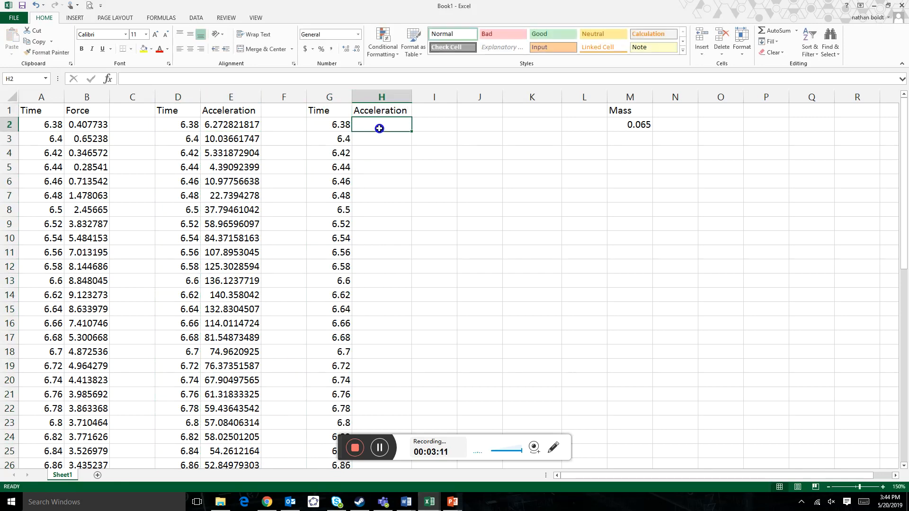
{"action": "type", "text": "="}
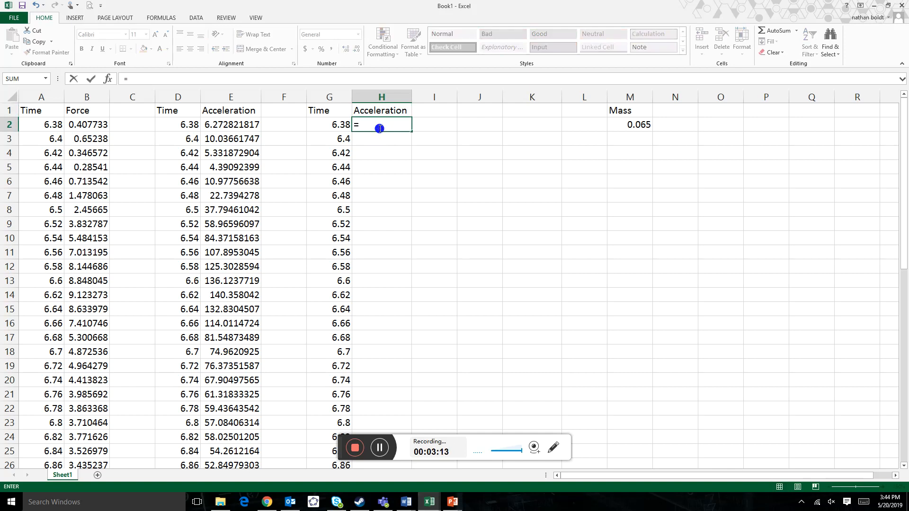
{"action": "left_click", "coordinate": [220, 126]}
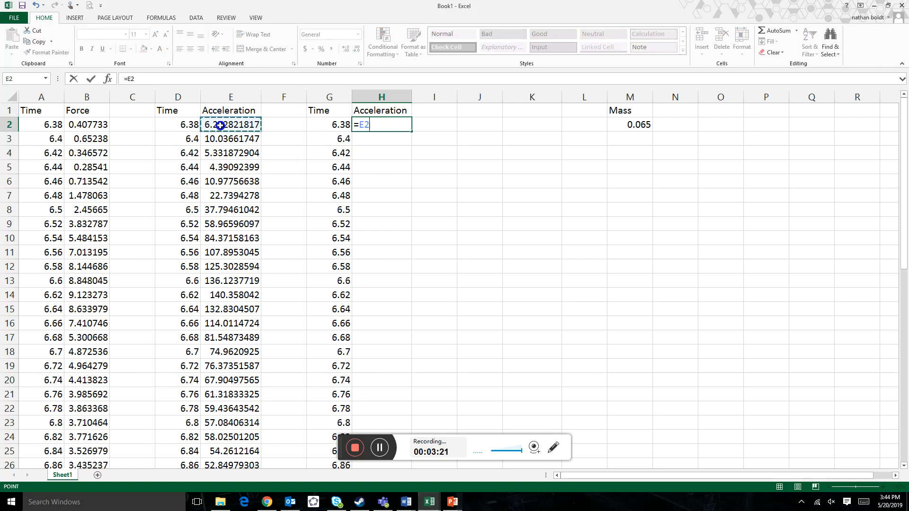
{"action": "type", "text": "-9.8"}
{"action": "key", "text": "Return"}
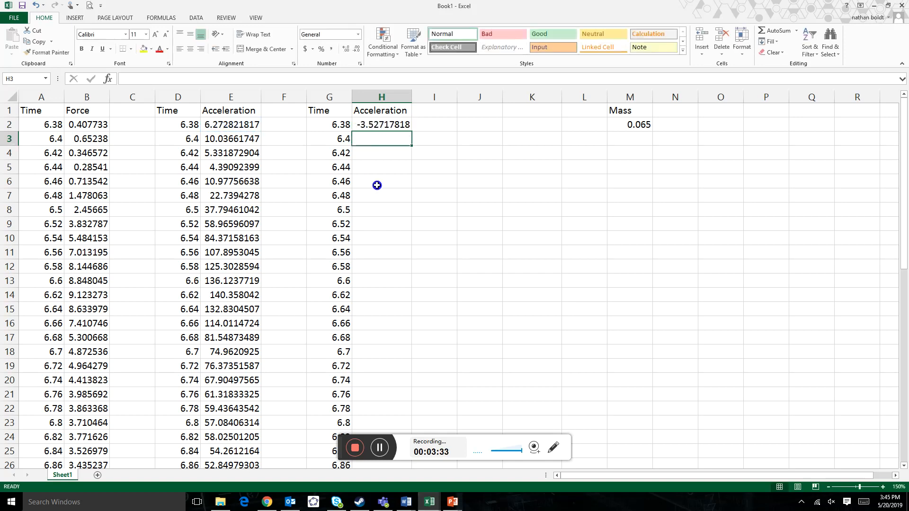
- Copy the gravity-corrected acceleration formula from H2 into cells H3 through H53, down to the last row of time data
{"action": "left_click", "coordinate": [382, 127]}
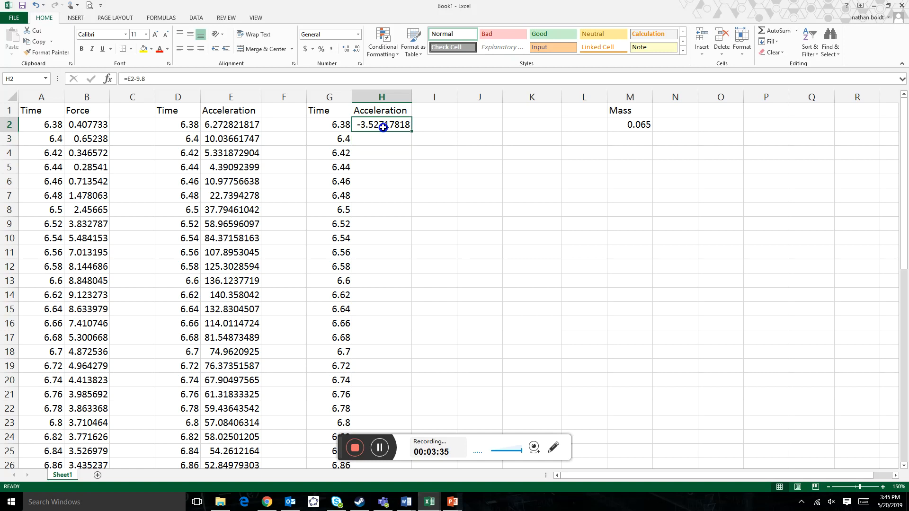
{"action": "key", "text": "ctrl+c"}
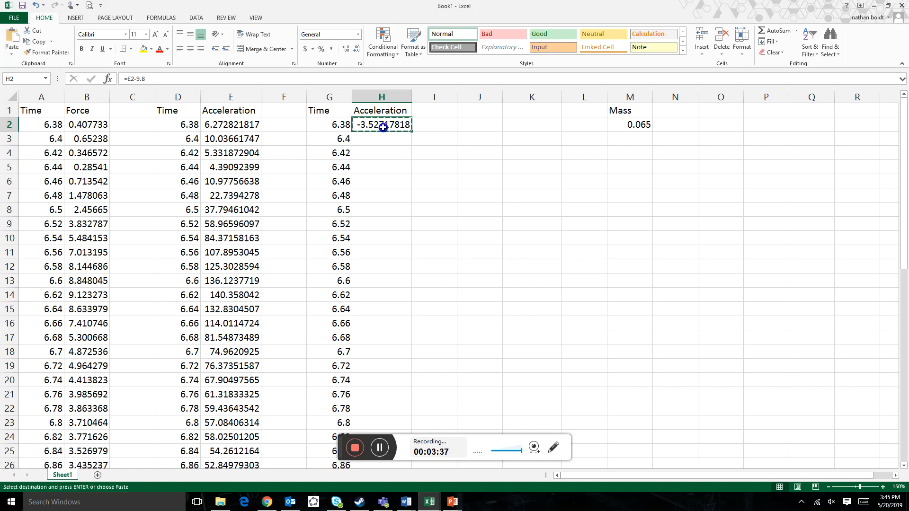
{"action": "key", "text": "Down"}
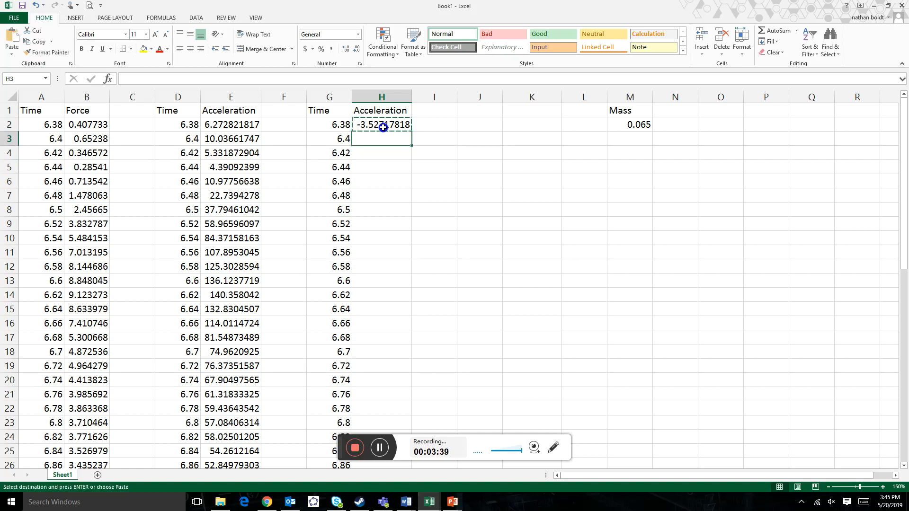
{"action": "key", "text": "shift+Down"}
{"action": "key", "text": "shift+Down"}
{"action": "key", "text": "shift+Down"}
{"action": "key", "text": "shift+Down"}
{"action": "key", "text": "shift+Down"}
{"action": "key", "text": "shift+Down"}
{"action": "key", "text": "shift+Down"}
{"action": "key", "text": "shift+Down"}
{"action": "key", "text": "shift+Down"}
{"action": "key", "text": "shift+Down"}
{"action": "key", "text": "shift+Down"}
{"action": "key", "text": "shift+Down"}
{"action": "key", "text": "shift+Down"}
{"action": "key", "text": "shift+Down"}
{"action": "key", "text": "shift+Down"}
{"action": "key", "text": "shift+Down"}
{"action": "key", "text": "shift+Down"}
{"action": "key", "text": "shift+Down"}
{"action": "key", "text": "shift+Down"}
{"action": "key", "text": "shift+Down"}
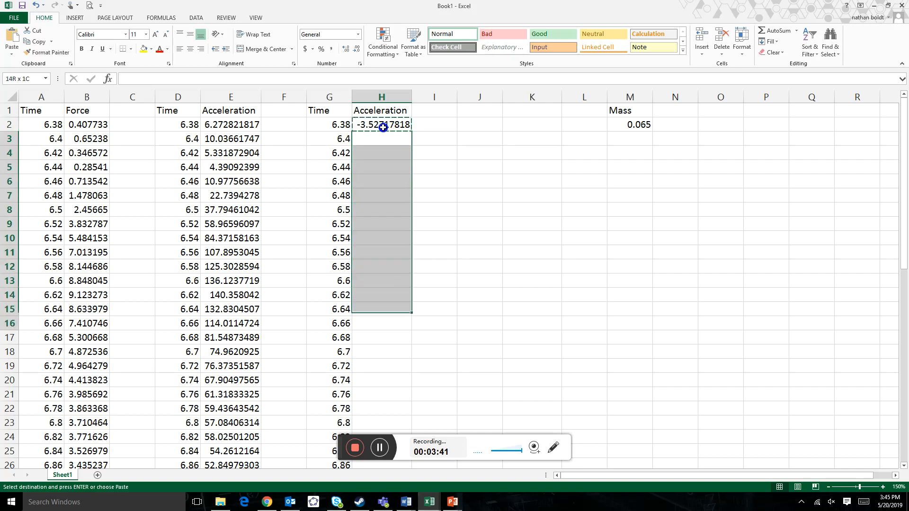
{"action": "key", "text": "shift+Down"}
{"action": "key", "text": "shift+Down"}
{"action": "key", "text": "shift+Down"}
{"action": "key", "text": "shift+Down"}
{"action": "key", "text": "shift+Down"}
{"action": "key", "text": "shift+Down"}
{"action": "key", "text": "shift+Down"}
{"action": "key", "text": "shift+Down"}
{"action": "key", "text": "shift+Down"}
{"action": "key", "text": "shift+Down"}
{"action": "key", "text": "shift+Down"}
{"action": "key", "text": "shift+Down"}
{"action": "key", "text": "shift+Down"}
{"action": "key", "text": "shift+Down"}
{"action": "key", "text": "shift+Down"}
{"action": "key", "text": "shift+Down"}
{"action": "key", "text": "shift+Down"}
{"action": "key", "text": "shift+Down"}
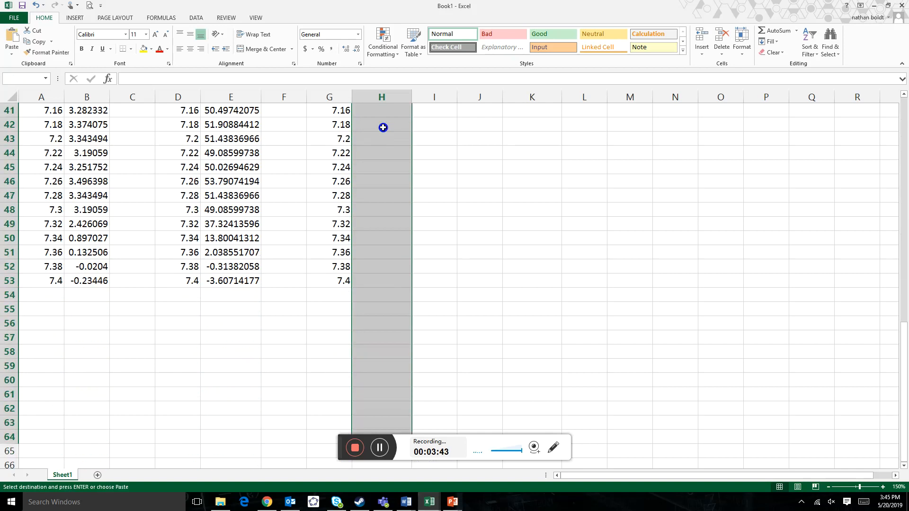
{"action": "key", "text": "shift+Up"}
{"action": "key", "text": "shift+Up"}
{"action": "key", "text": "shift+Up"}
{"action": "key", "text": "shift+Up"}
{"action": "key", "text": "shift+Up"}
{"action": "key", "text": "shift+Up"}
{"action": "key", "text": "shift+Up"}
{"action": "key", "text": "shift+Up"}
{"action": "key", "text": "shift+Up"}
{"action": "key", "text": "shift+Up"}
{"action": "key", "text": "shift+Up"}
{"action": "key", "text": "shift+Up"}
{"action": "key", "text": "shift+Down"}
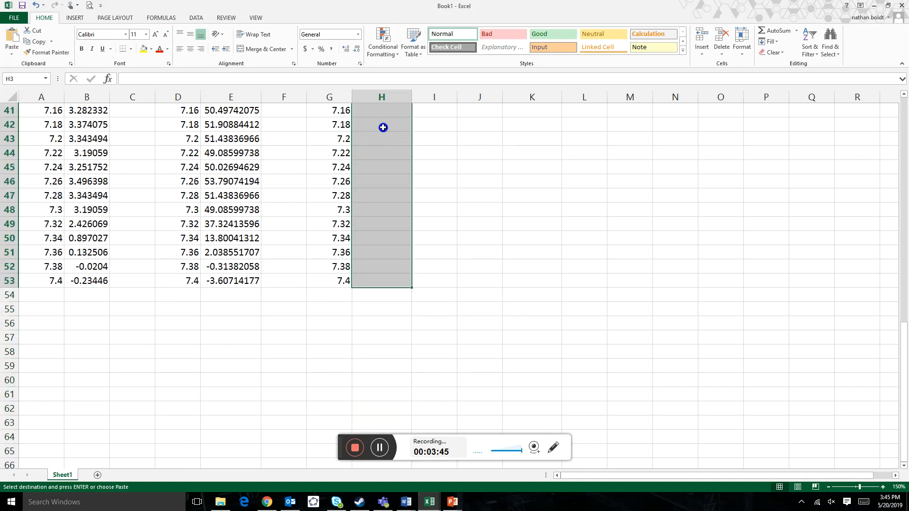
{"action": "key", "text": "ctrl+v"}
{"action": "scroll", "coordinate": [383, 127], "scroll_direction": "up", "scroll_amount": 13}
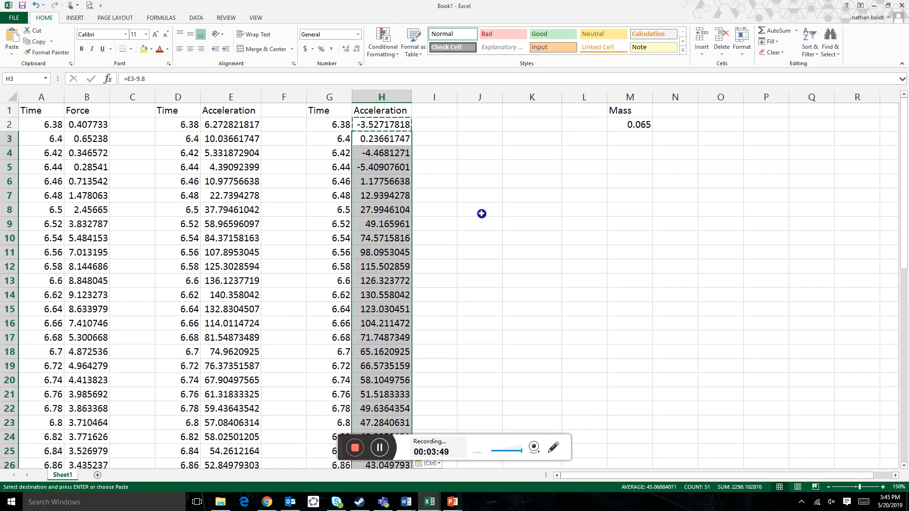
{"action": "left_click", "coordinate": [481, 222]}
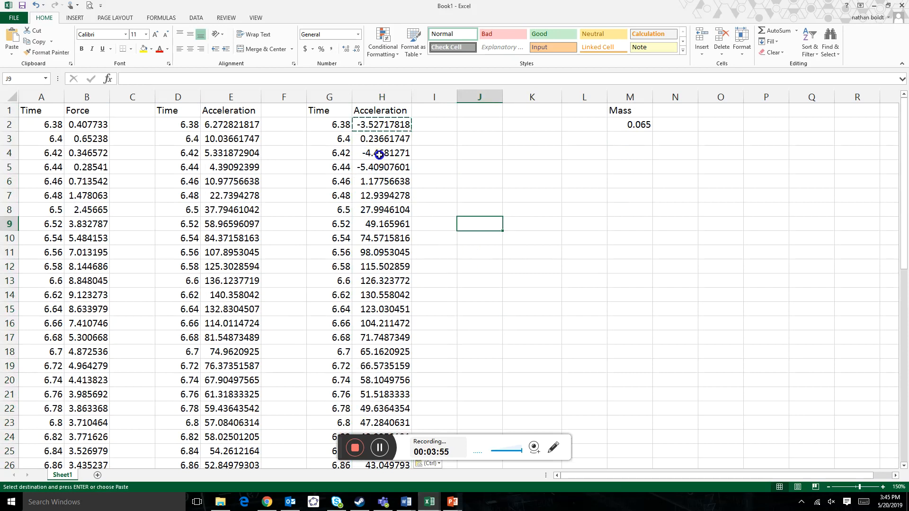
- Add the headings Time in cell J1 and Acceleration in cell K1 for a new pair of columns
{"action": "left_click_drag", "start_coordinate": [337, 127], "coordinate": [374, 168]}
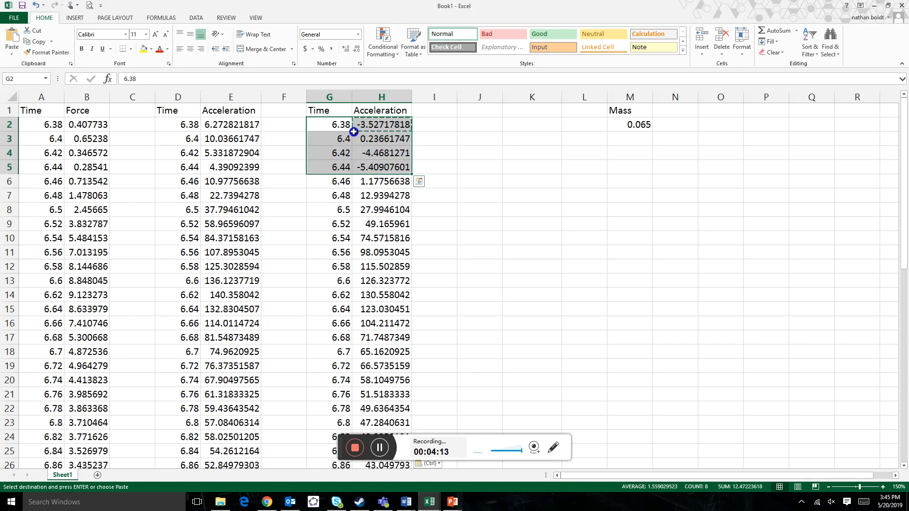
{"action": "left_click", "coordinate": [476, 111]}
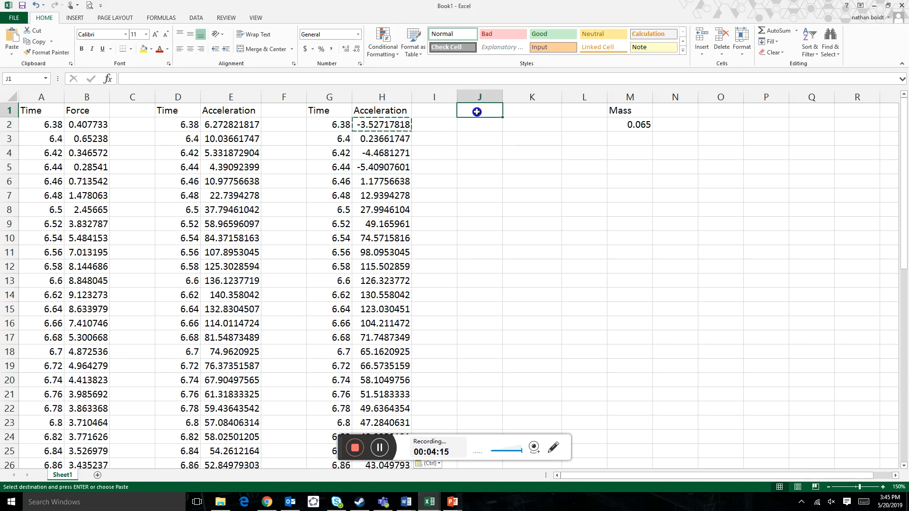
{"action": "type", "text": "Time"}
{"action": "key", "text": "Tab"}
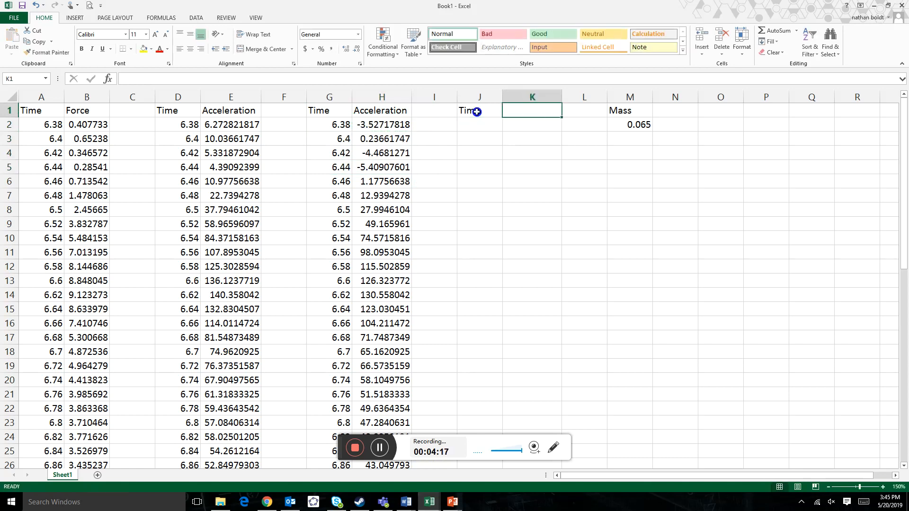
{"action": "type", "text": "Acceleration"}
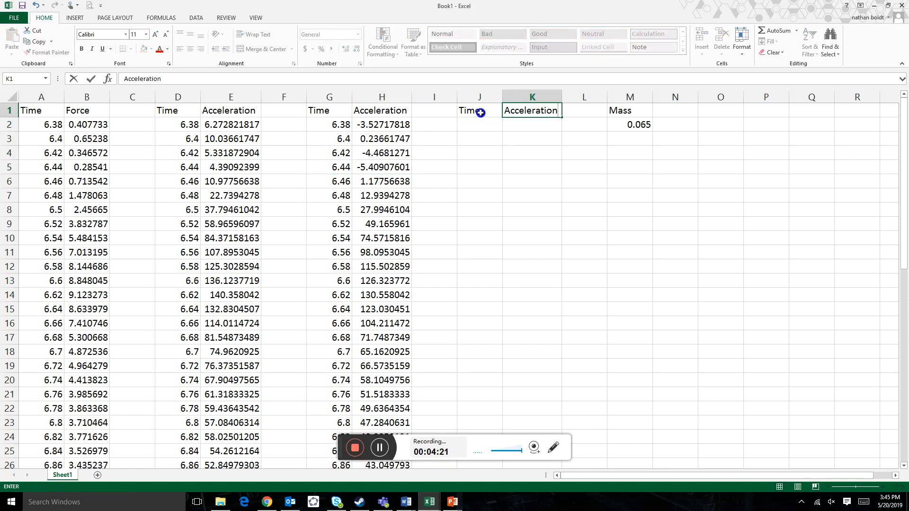
- Enter the formula =G6-6.46 in cell J2 so the new Time column starts from the 6.46 reading
{"action": "left_click", "coordinate": [480, 124]}
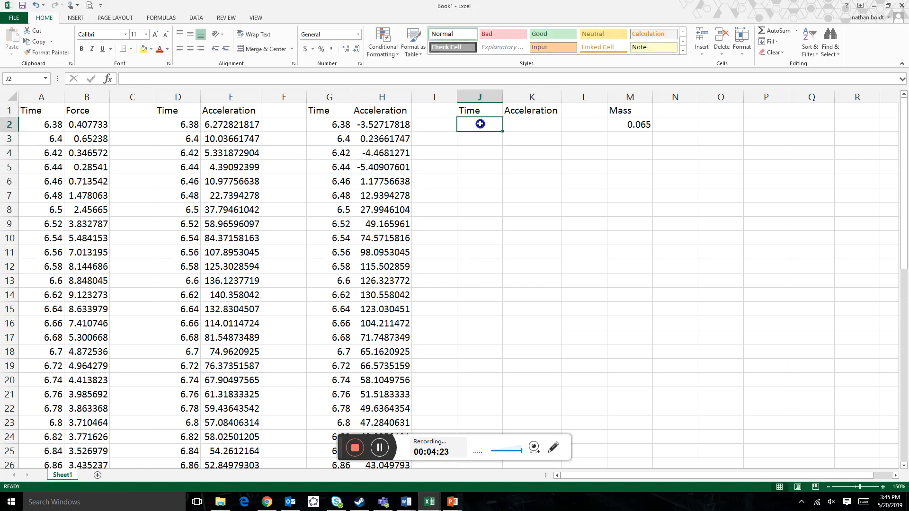
{"action": "type", "text": "="}
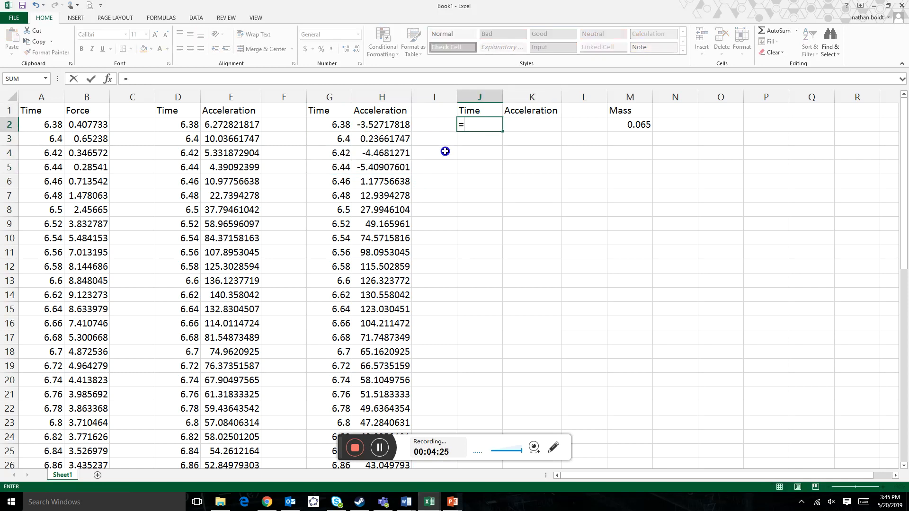
{"action": "left_click", "coordinate": [341, 183]}
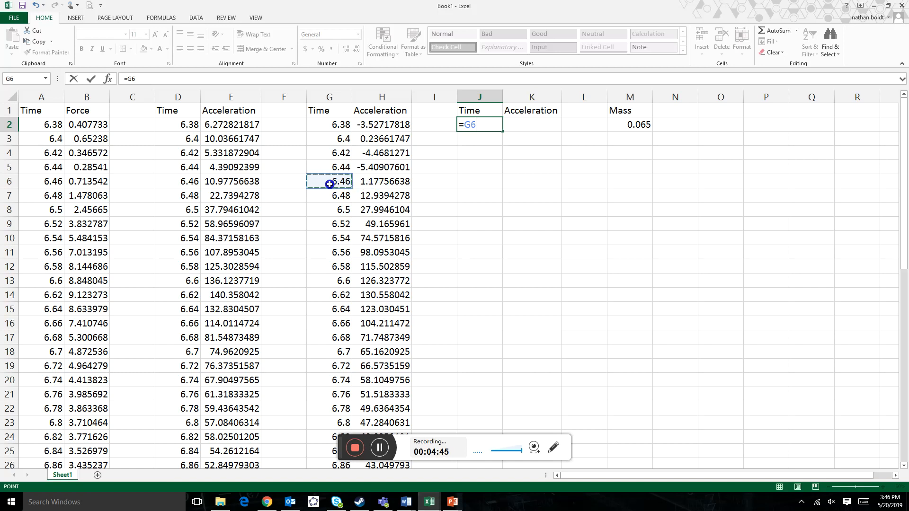
{"action": "type", "text": "-6.46"}
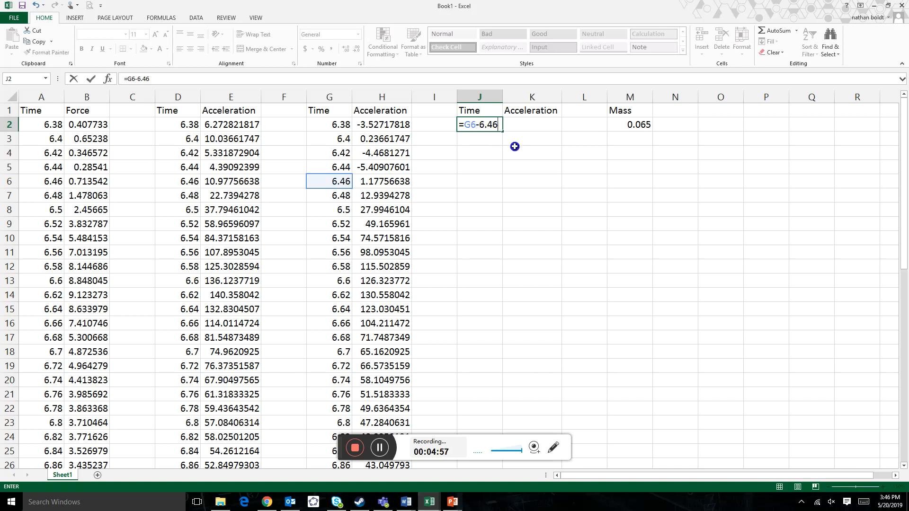
{"action": "key", "text": "Return"}
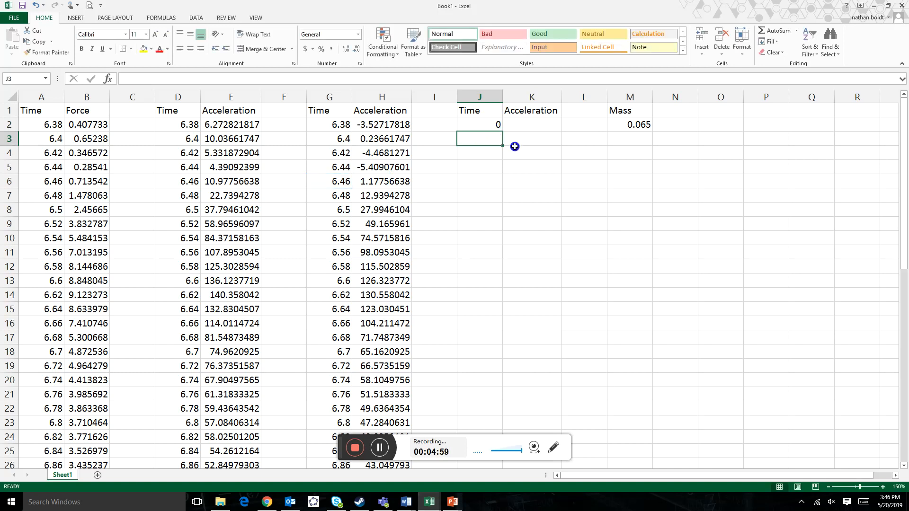
- Copy the time-shift formula from J2 into cells J3 through J53
{"action": "left_click", "coordinate": [478, 124]}
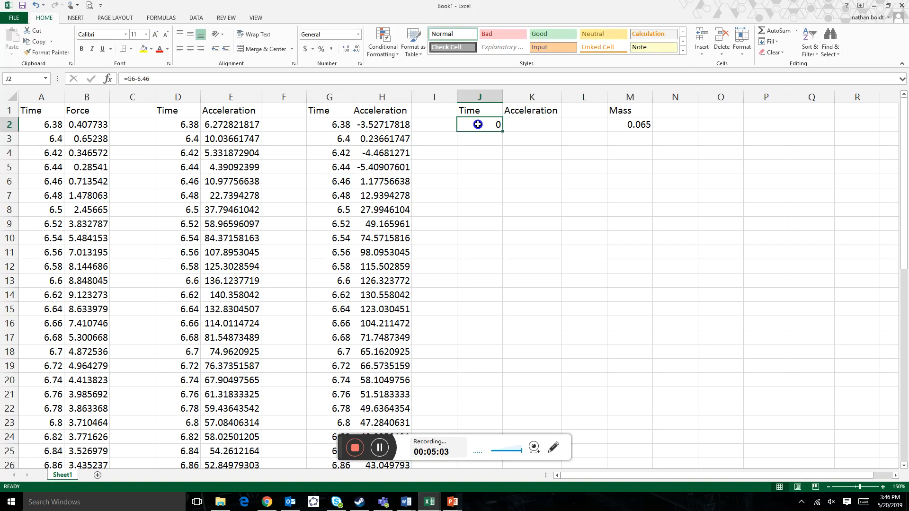
{"action": "key", "text": "ctrl+c"}
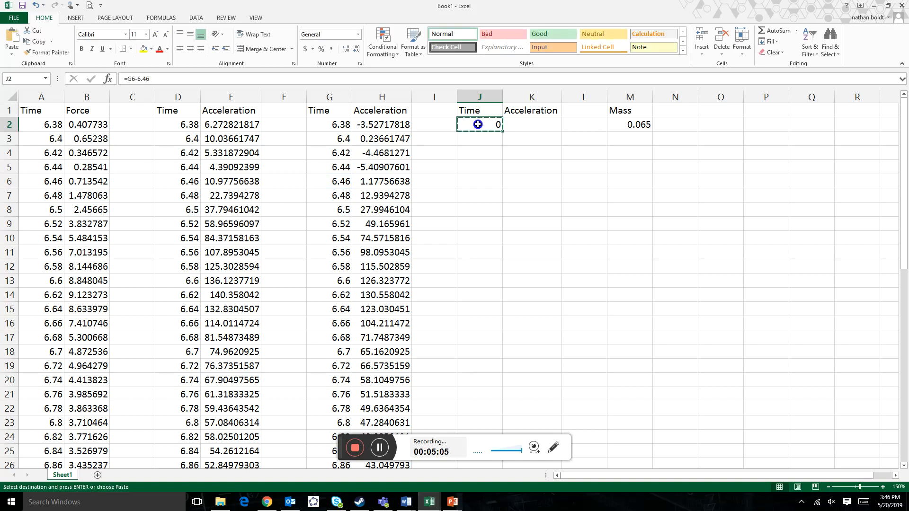
{"action": "key", "text": "Down"}
{"action": "key", "text": "shift+Down"}
{"action": "key", "text": "shift+Down"}
{"action": "key", "text": "shift+Down"}
{"action": "key", "text": "shift+Down"}
{"action": "key", "text": "shift+Down"}
{"action": "key", "text": "shift+Down"}
{"action": "key", "text": "shift+Down"}
{"action": "key", "text": "shift+Down"}
{"action": "key", "text": "shift+Down"}
{"action": "key", "text": "shift+Down"}
{"action": "key", "text": "shift+Down"}
{"action": "key", "text": "shift+Down"}
{"action": "key", "text": "shift+Down"}
{"action": "key", "text": "shift+Down"}
{"action": "key", "text": "shift+Down"}
{"action": "key", "text": "shift+Down"}
{"action": "key", "text": "shift+Down"}
{"action": "key", "text": "shift+Down"}
{"action": "key", "text": "shift+Down"}
{"action": "key", "text": "shift+Down"}
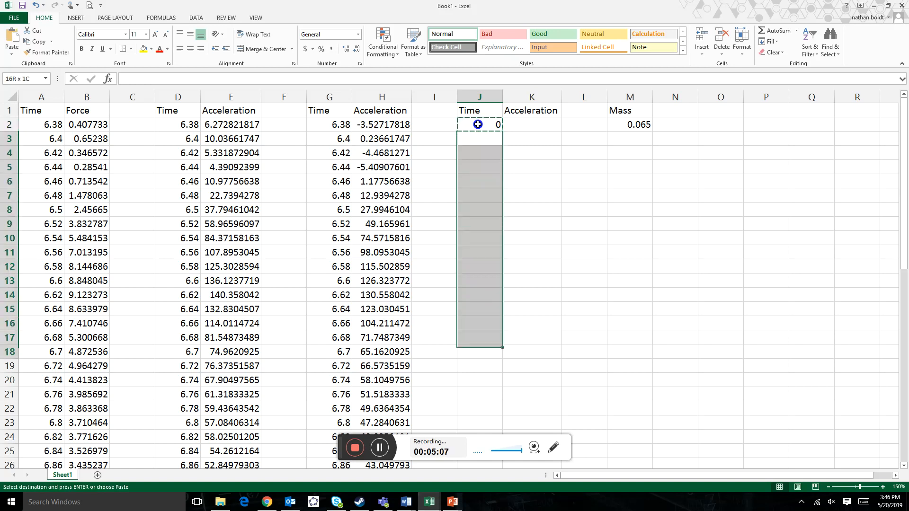
{"action": "key", "text": "shift+Down"}
{"action": "key", "text": "shift+Down"}
{"action": "key", "text": "shift+Down"}
{"action": "key", "text": "shift+Down"}
{"action": "key", "text": "shift+Down"}
{"action": "key", "text": "shift+Down"}
{"action": "key", "text": "shift+Down"}
{"action": "key", "text": "shift+Down"}
{"action": "key", "text": "shift+Down"}
{"action": "key", "text": "shift+Down"}
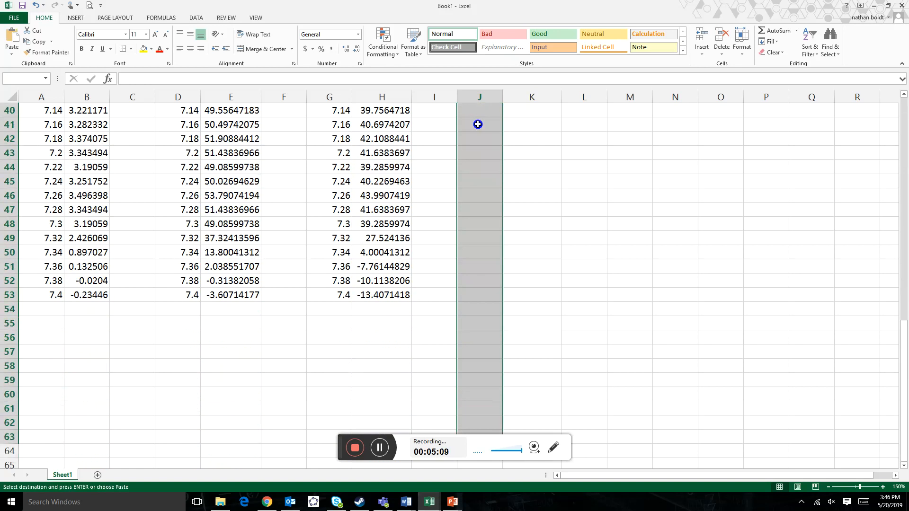
{"action": "key", "text": "shift+Up"}
{"action": "key", "text": "shift+Up"}
{"action": "key", "text": "shift+Up"}
{"action": "key", "text": "shift+Up"}
{"action": "key", "text": "shift+Up"}
{"action": "key", "text": "shift+Down"}
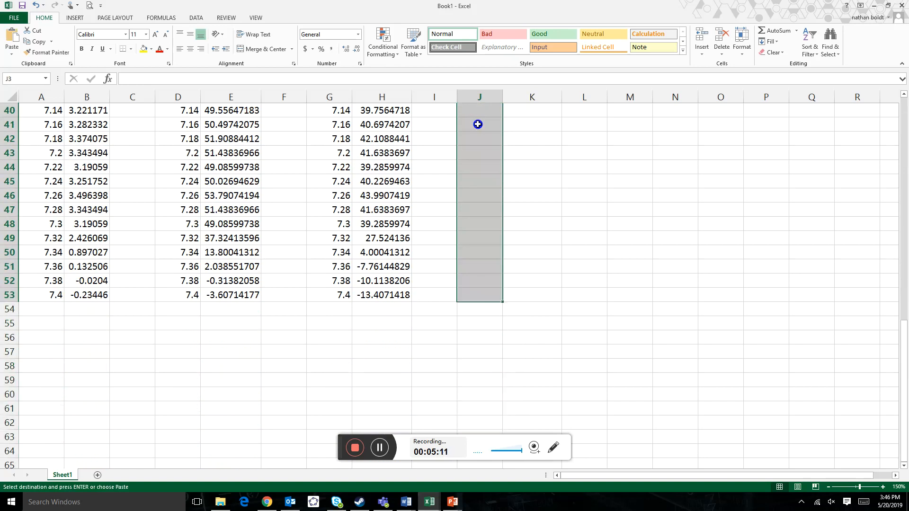
{"action": "key", "text": "ctrl+v"}
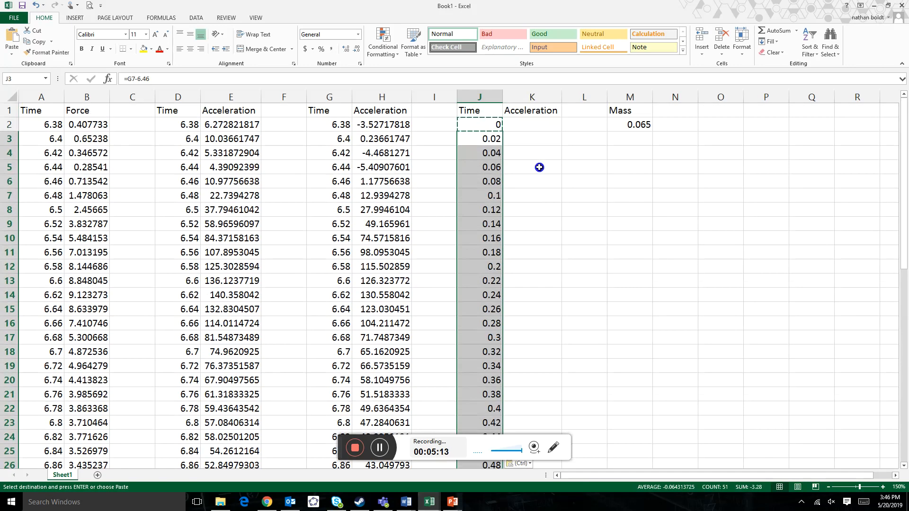
- Check the shifted time values and their formulas in the upper cells of column J
{"action": "left_click", "coordinate": [539, 167]}
{"action": "key", "text": "shift+Down"}
{"action": "key", "text": "shift+Down"}
{"action": "left_click", "coordinate": [540, 167]}
{"action": "left_click", "coordinate": [495, 152]}
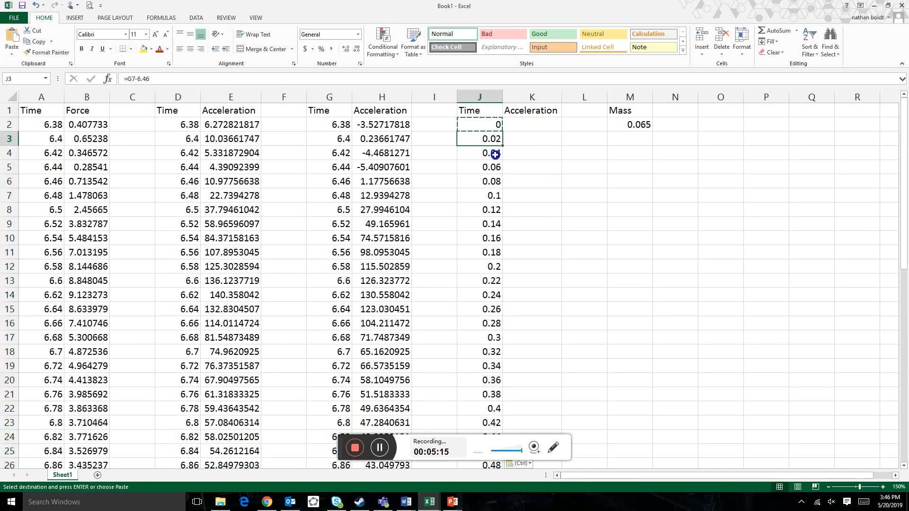
{"action": "left_click", "coordinate": [492, 165]}
{"action": "left_click", "coordinate": [489, 181]}
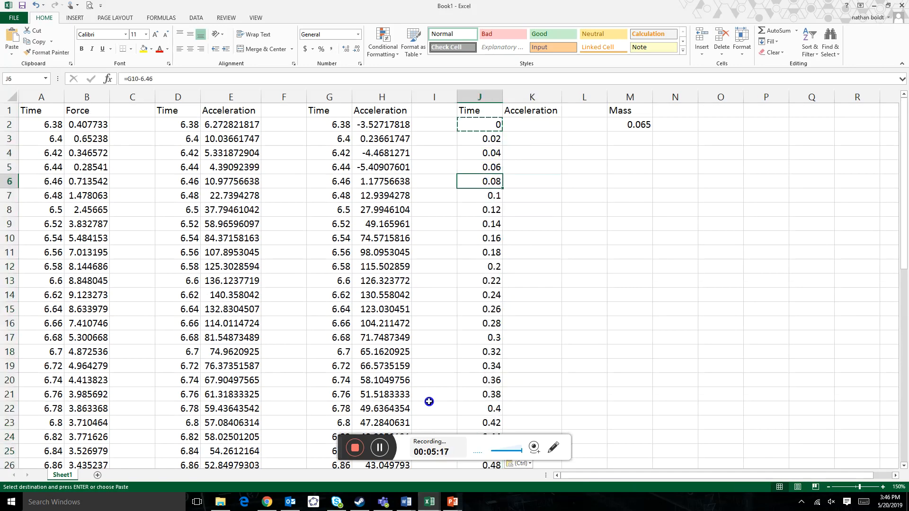
- Enter the formula =H6 in cell K2 so the new Acceleration column starts from the 6.46 reading
{"action": "left_click", "coordinate": [534, 128]}
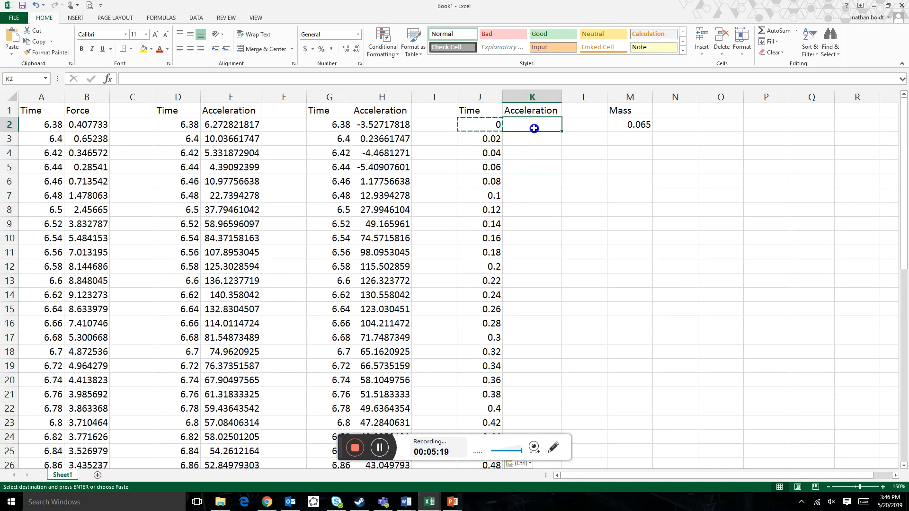
{"action": "type", "text": "="}
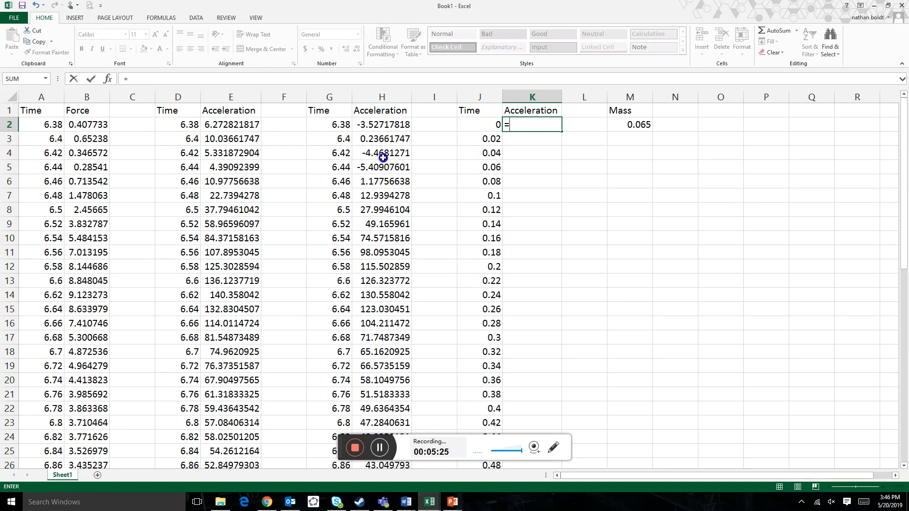
{"action": "left_click", "coordinate": [386, 182]}
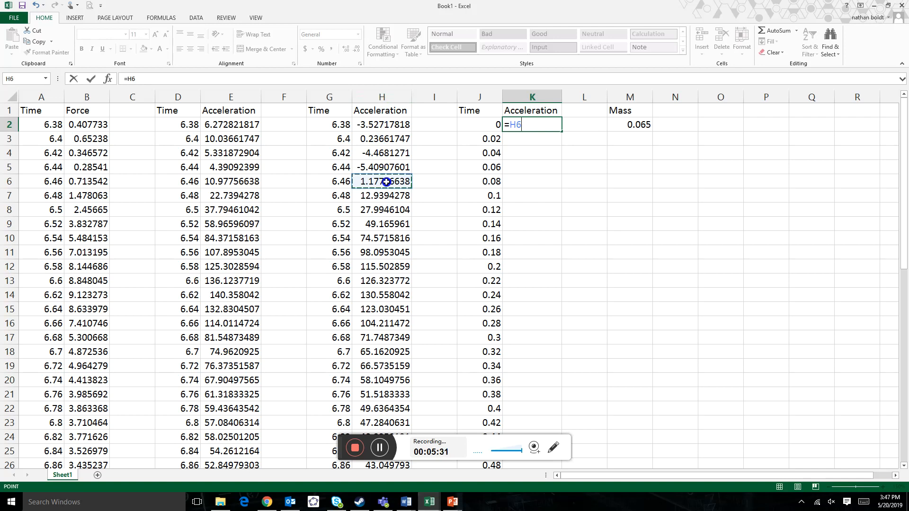
{"action": "key", "text": "Return"}
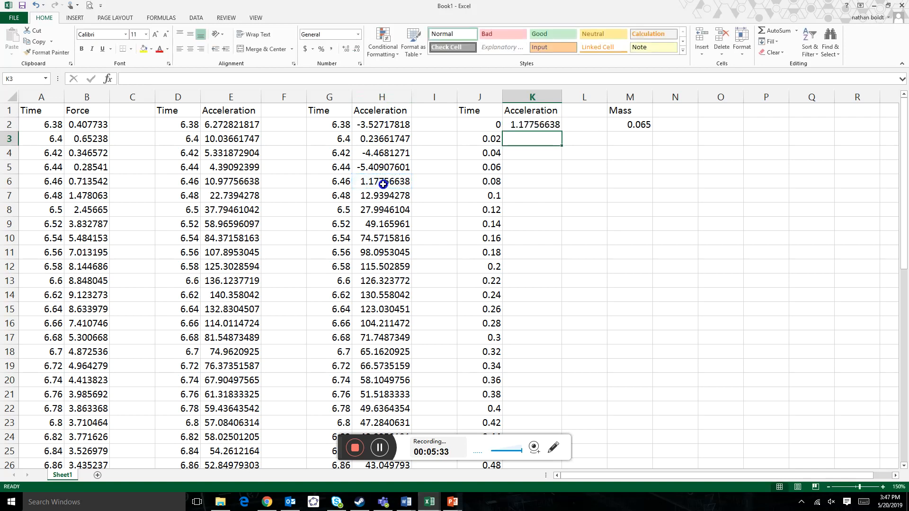
- Copy the acceleration reference formula from K2 into cells K3 through K53
{"action": "left_click", "coordinate": [522, 125]}
{"action": "key", "text": "ctrl+c"}
{"action": "left_click_drag", "start_coordinate": [529, 142], "coordinate": [533, 380]}
{"action": "key", "text": "ctrl+v"}
{"action": "scroll", "coordinate": [608, 328], "scroll_direction": "up", "scroll_amount": 1}
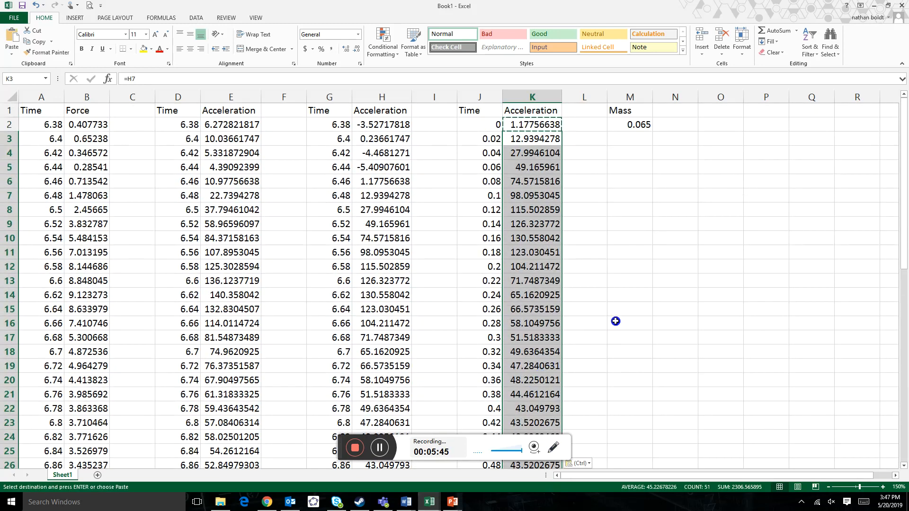
{"action": "left_click", "coordinate": [619, 312]}
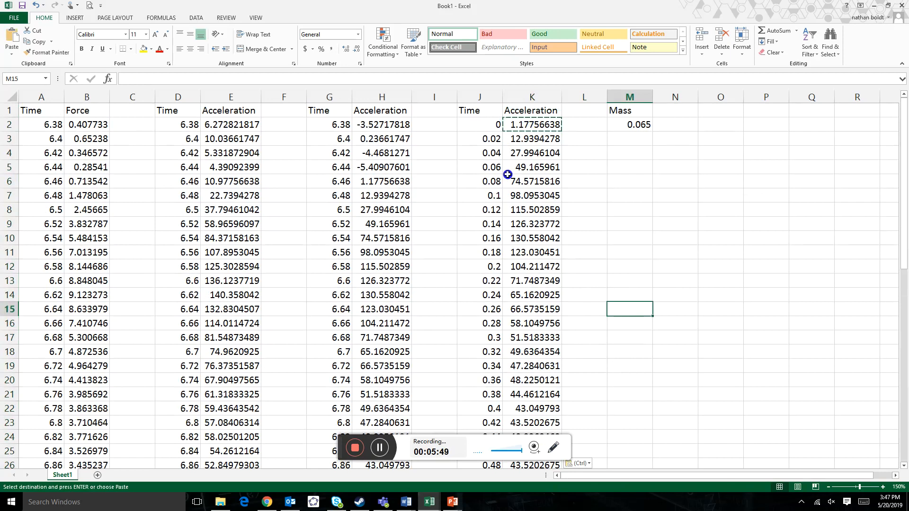
- Clear the unneeded Time and Acceleration entries in cells J47 through K53 at the end of the new table
{"action": "left_click_drag", "start_coordinate": [484, 125], "coordinate": [473, 261]}
{"action": "left_click", "coordinate": [478, 239]}
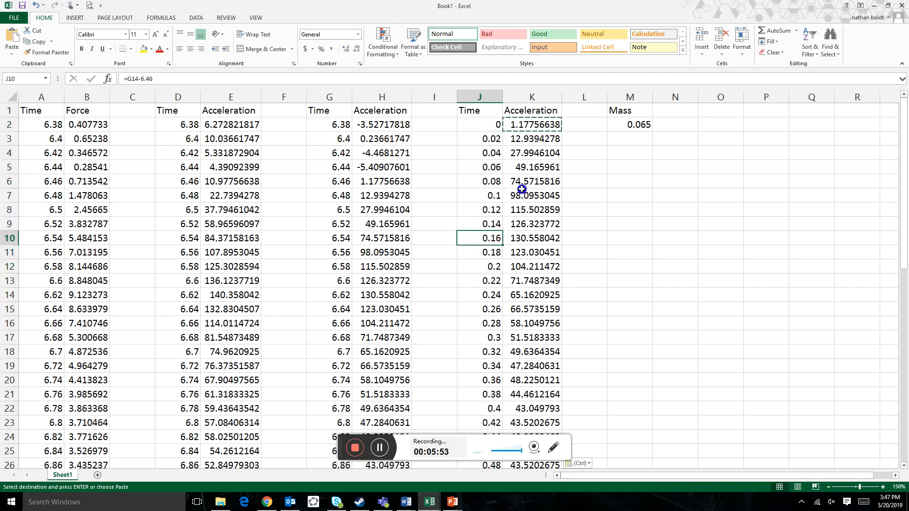
{"action": "scroll", "coordinate": [512, 258], "scroll_direction": "down", "scroll_amount": 1}
{"action": "scroll", "coordinate": [511, 258], "scroll_direction": "down", "scroll_amount": 7}
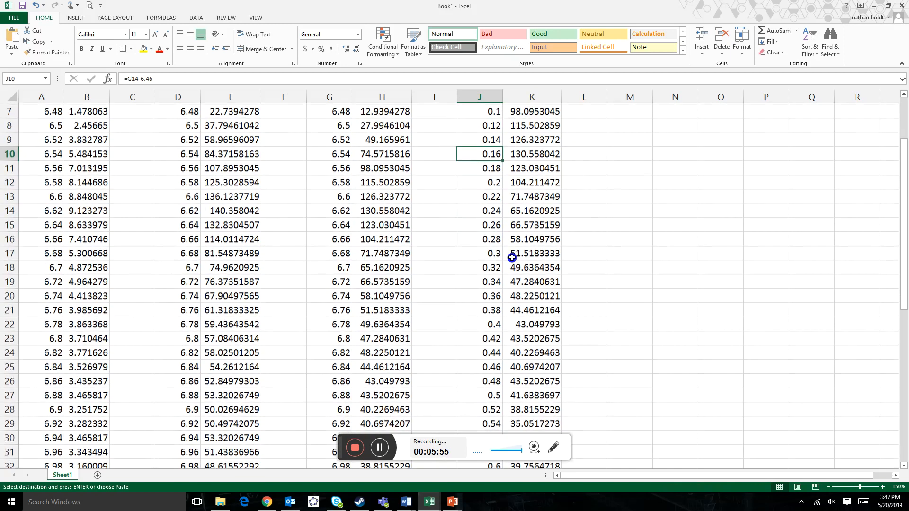
{"action": "scroll", "coordinate": [512, 257], "scroll_direction": "down", "scroll_amount": 4}
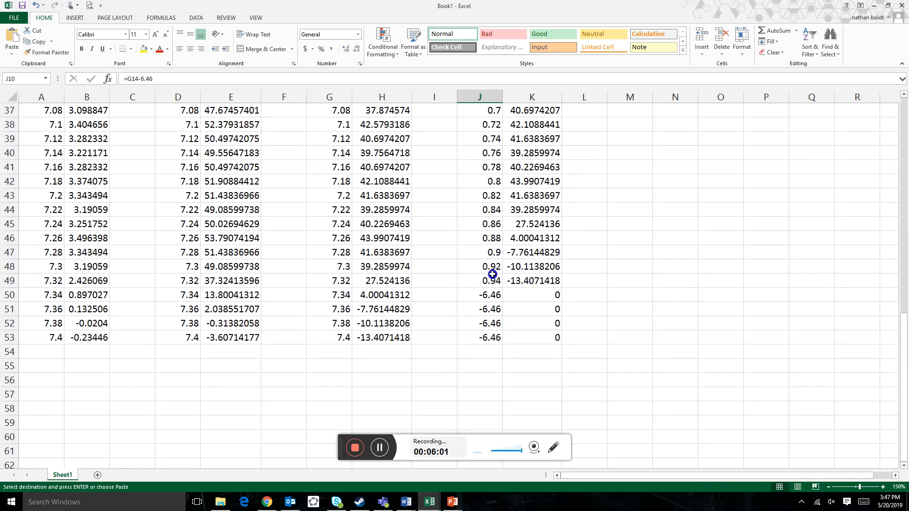
{"action": "left_click_drag", "start_coordinate": [492, 253], "coordinate": [536, 332]}
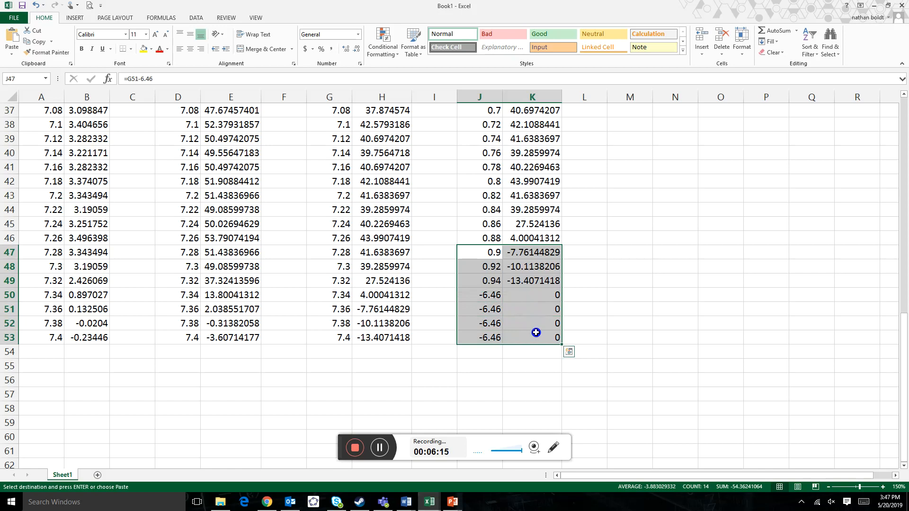
{"action": "key", "text": "Delete"}
{"action": "left_click", "coordinate": [640, 291]}
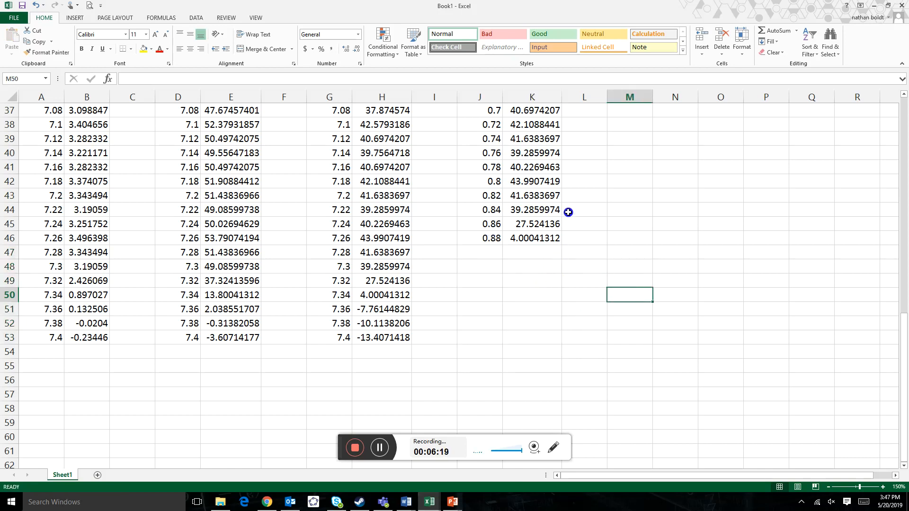
{"action": "scroll", "coordinate": [561, 204], "scroll_direction": "up", "scroll_amount": 11}
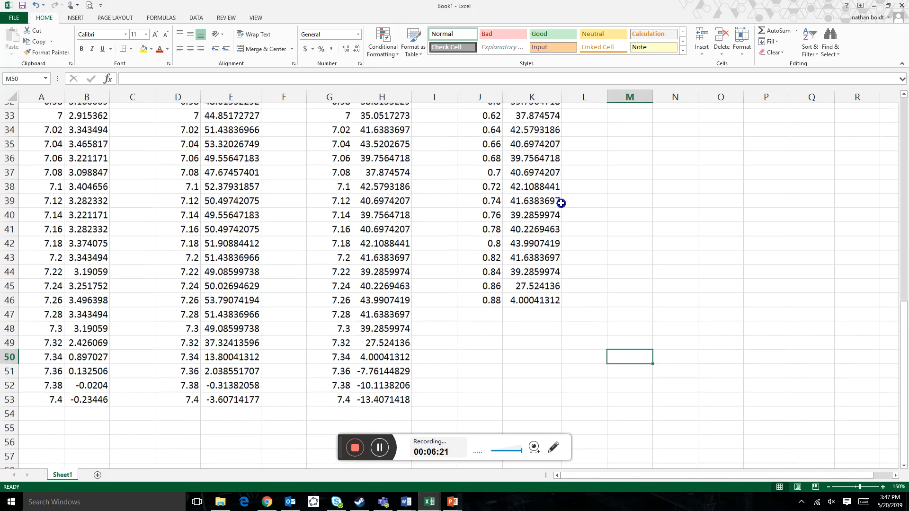
{"action": "scroll", "coordinate": [562, 208], "scroll_direction": "up", "scroll_amount": 1}
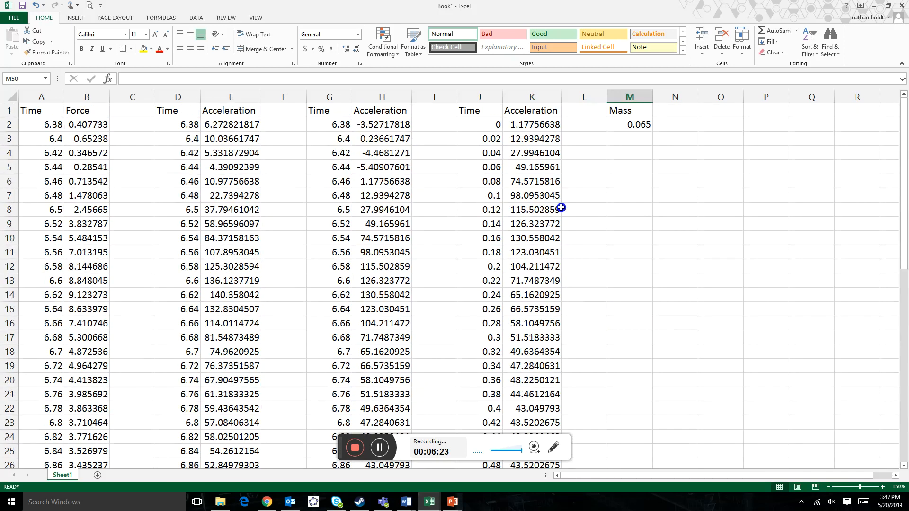